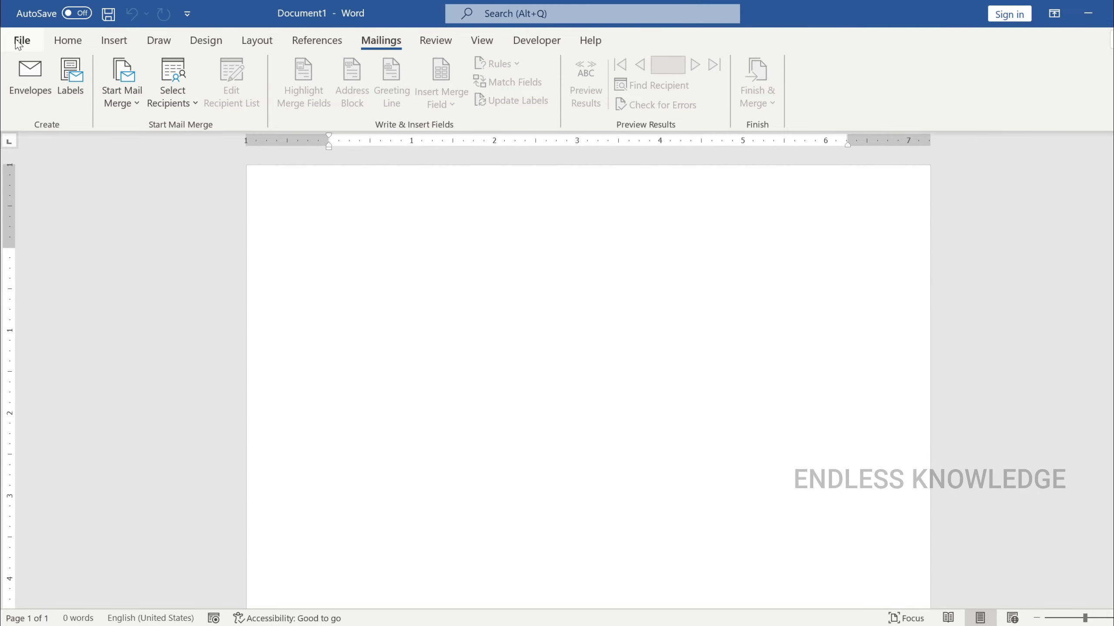
Check the saved mailing address in the advanced Word options and leave the options without changes.
left_click(23, 44)
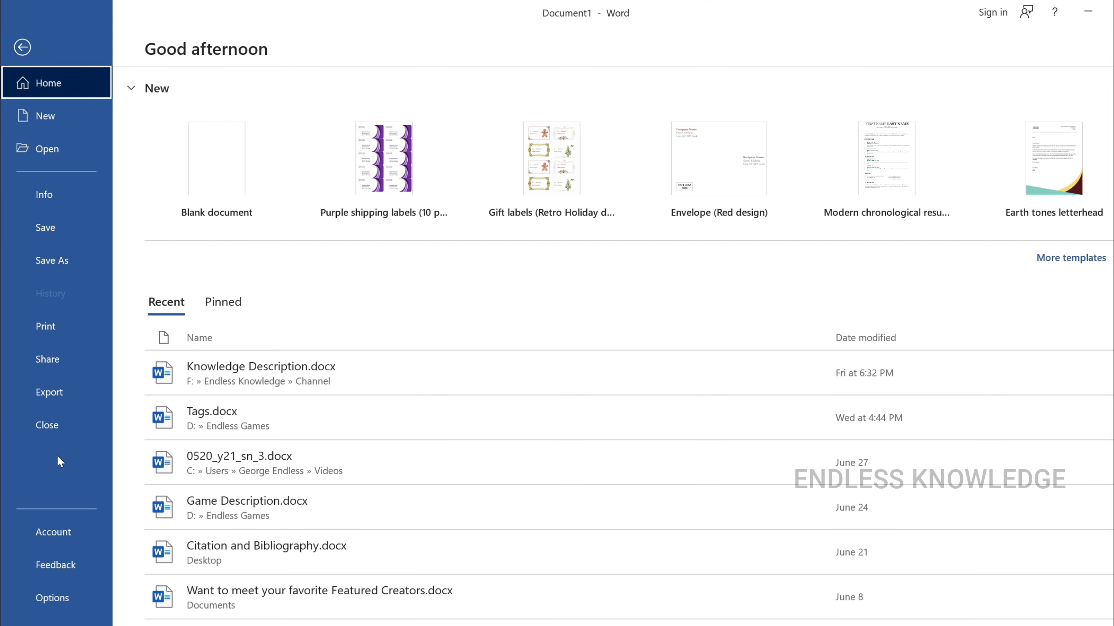
left_click(48, 597)
left_click(310, 215)
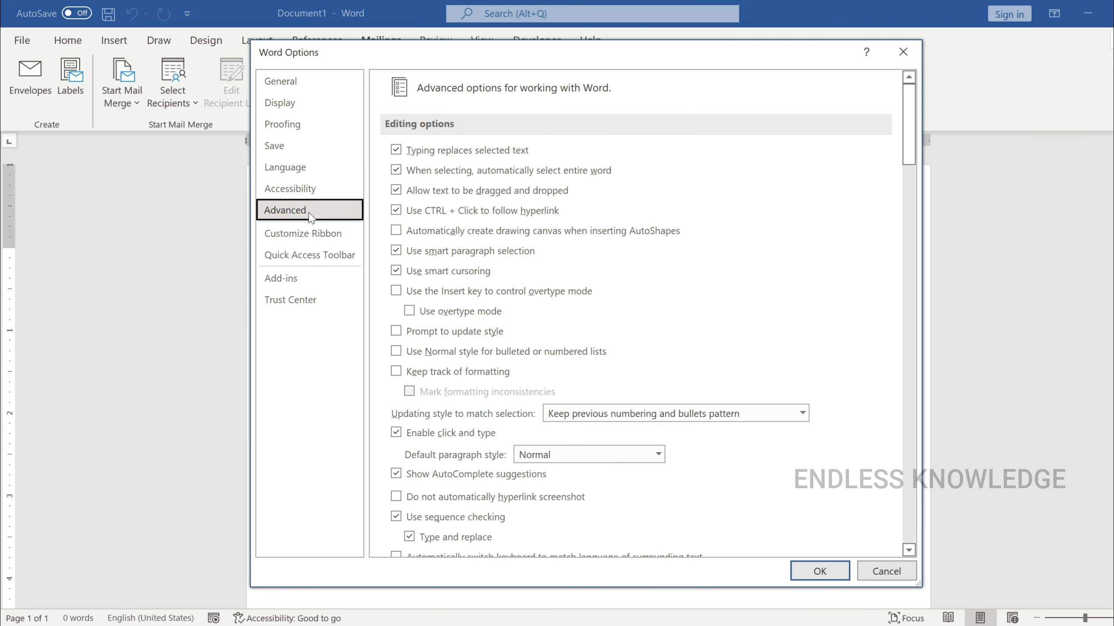
left_click_drag(915, 113, 923, 457)
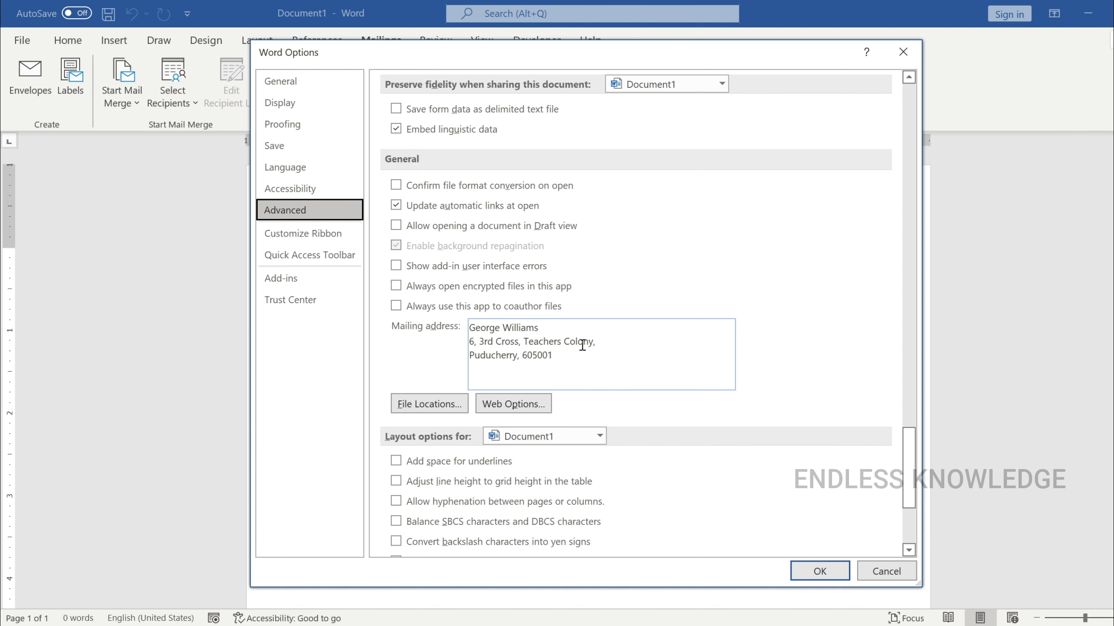
left_click(877, 572)
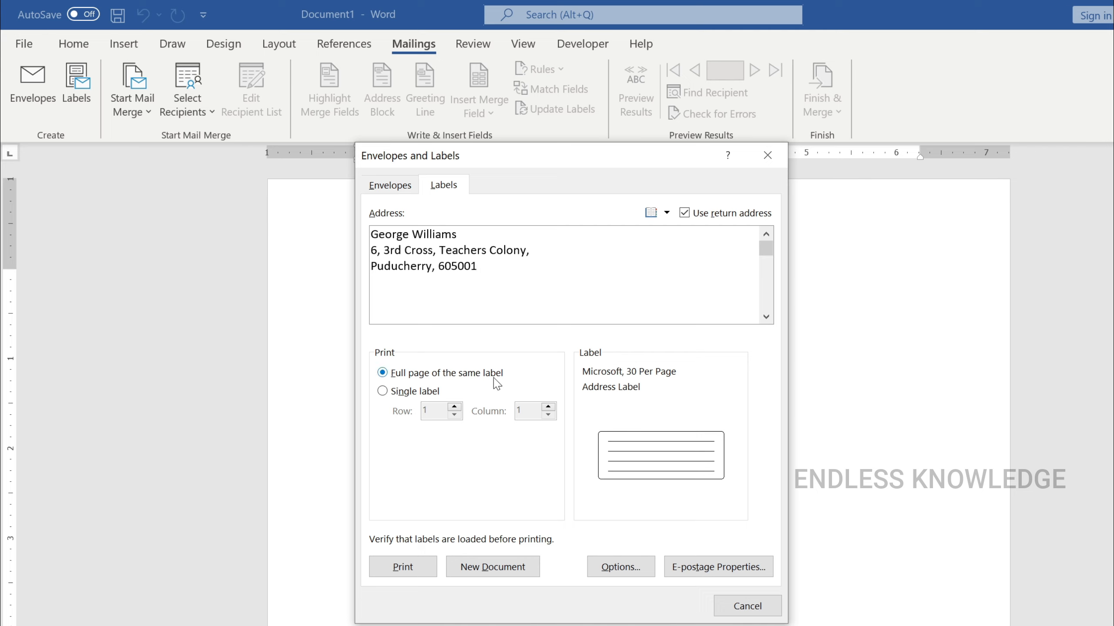
Try single-label printing at row 4, column 2, and return to printing a full page of the same label.
left_click(412, 391)
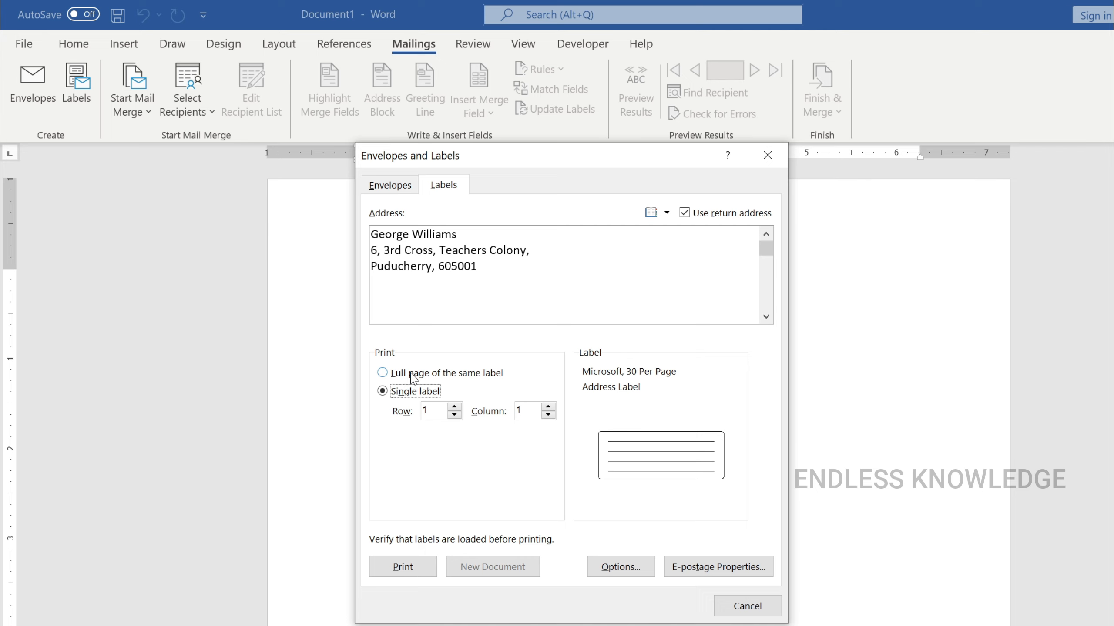
left_click(413, 375)
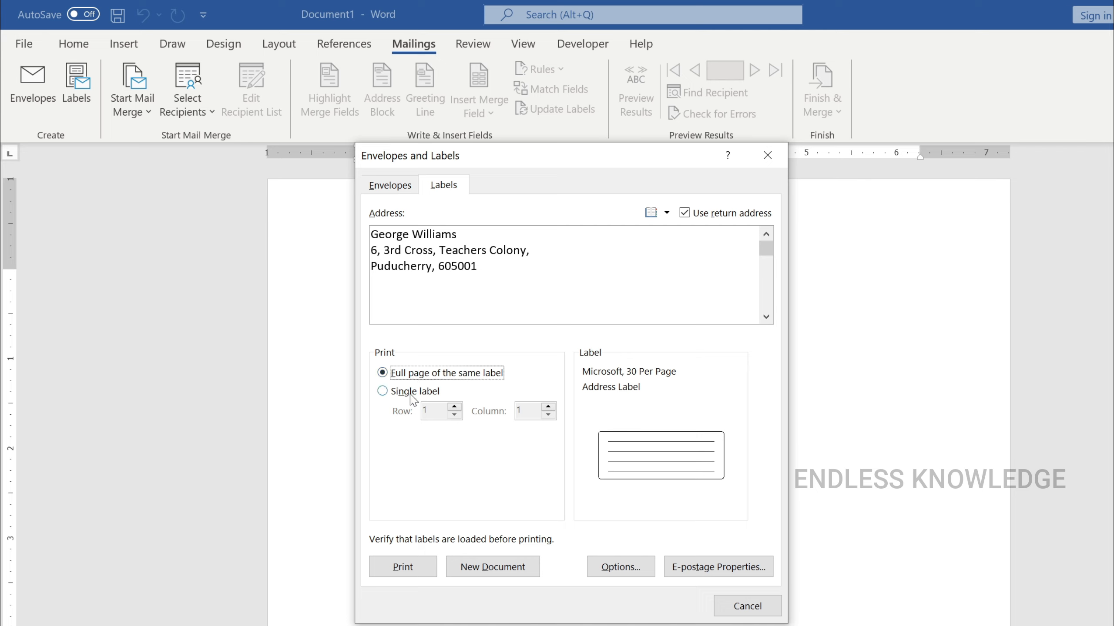
left_click(409, 394)
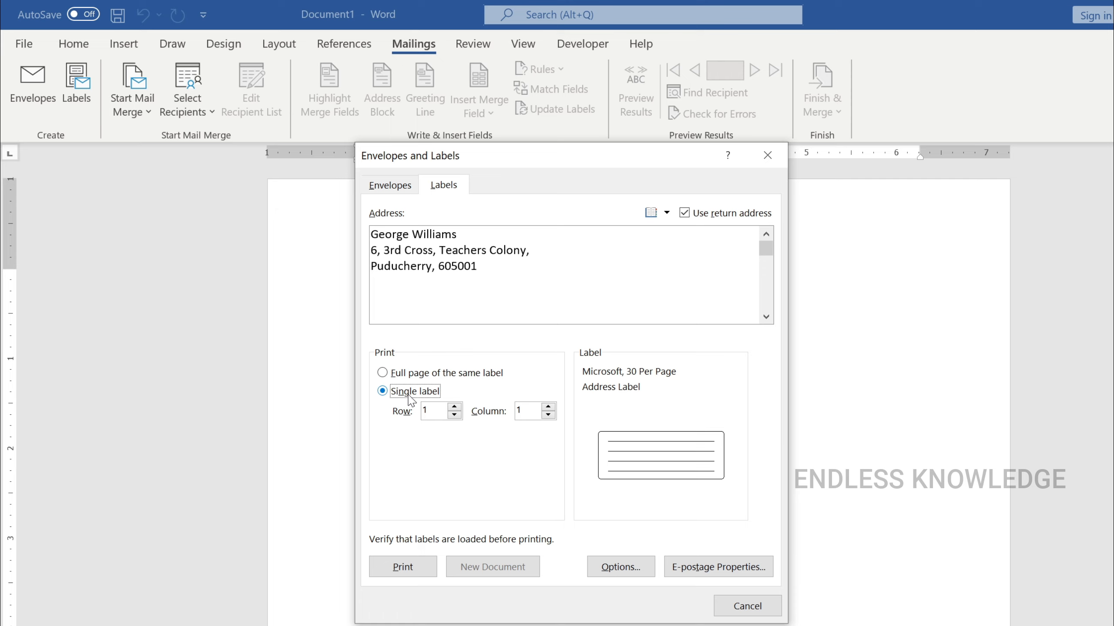
left_click(455, 407)
left_click(455, 407)
left_click(548, 407)
left_click(455, 373)
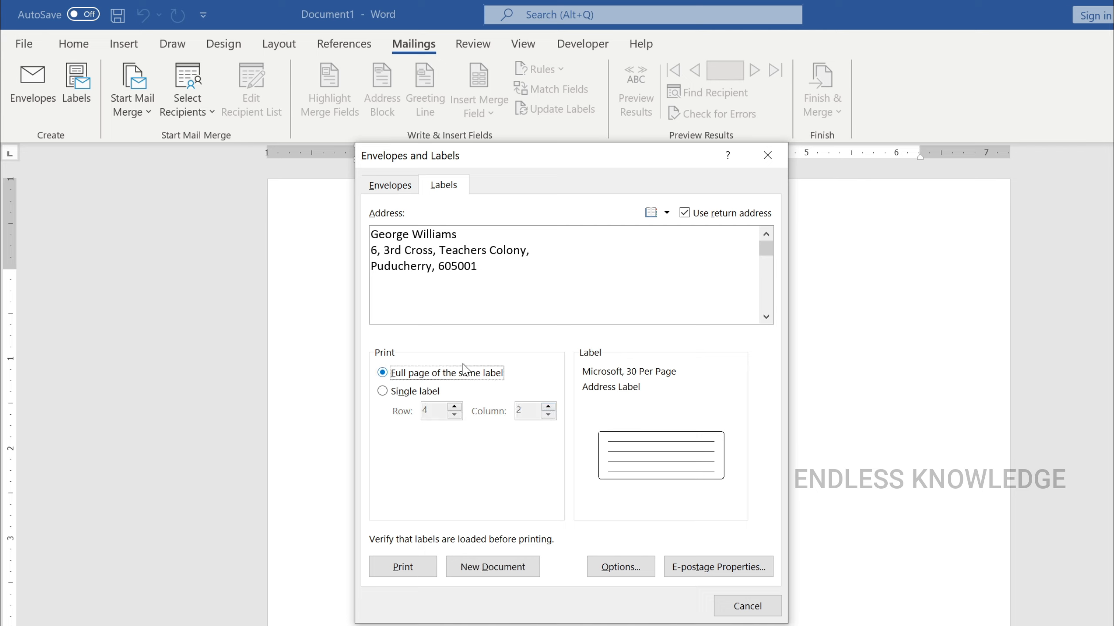
left_click(522, 267)
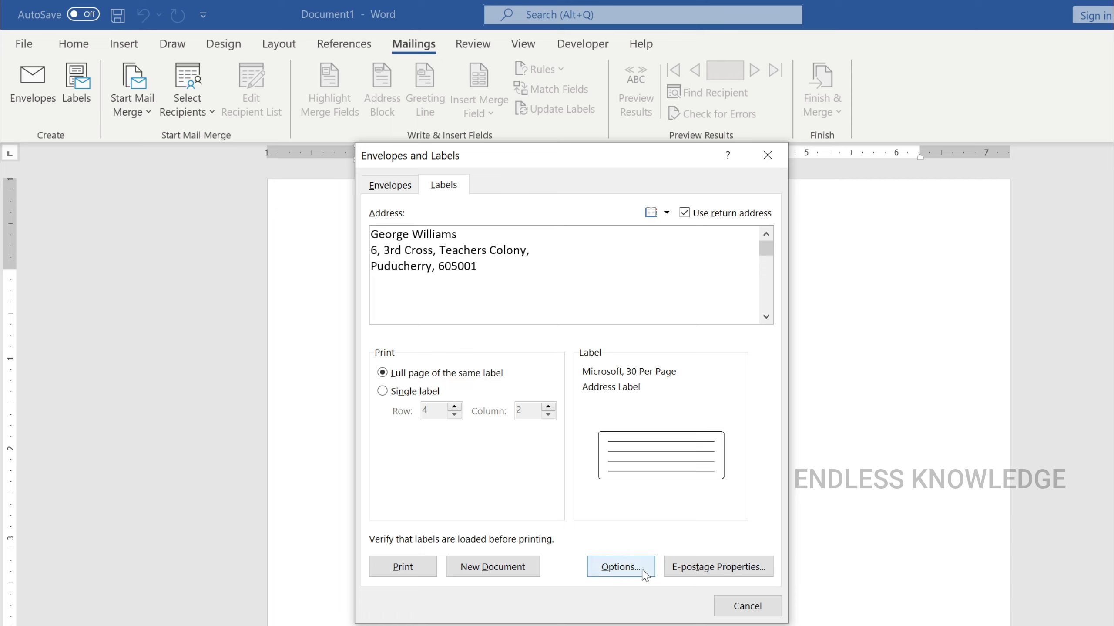
Open the label options, browse the available label vendors and choose Microsoft as the vendor.
left_click(626, 568)
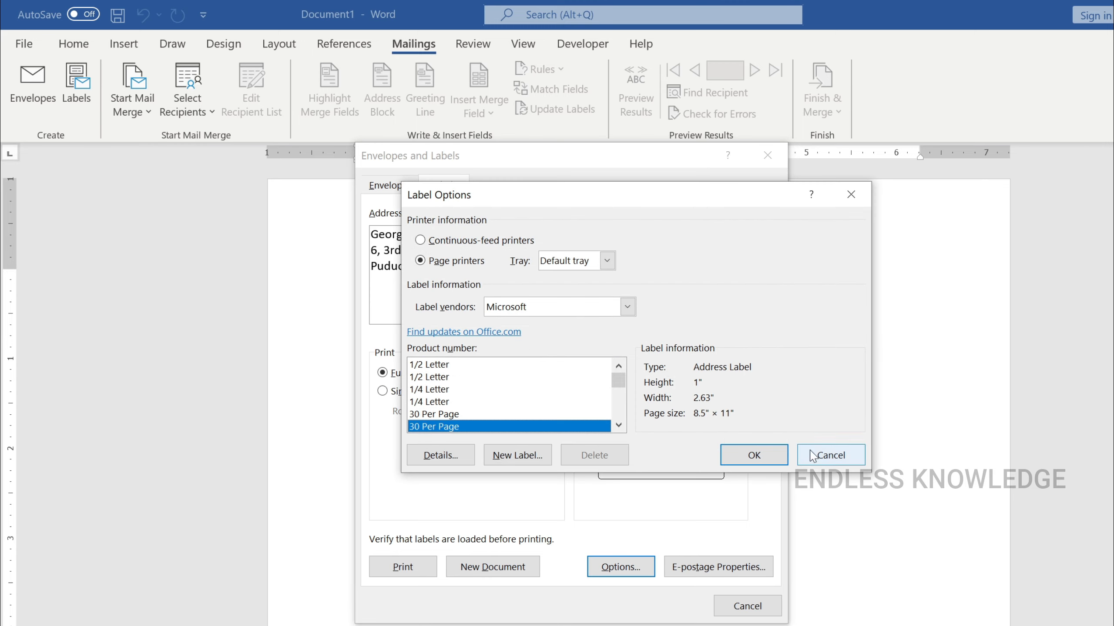
left_click(826, 453)
left_click(658, 449)
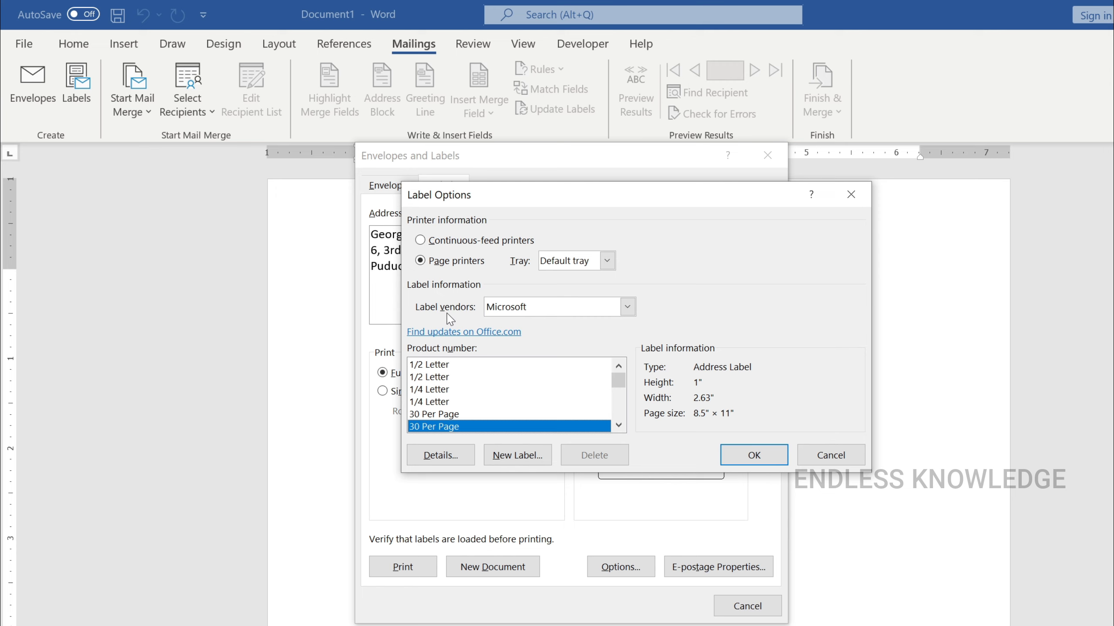
left_click(627, 307)
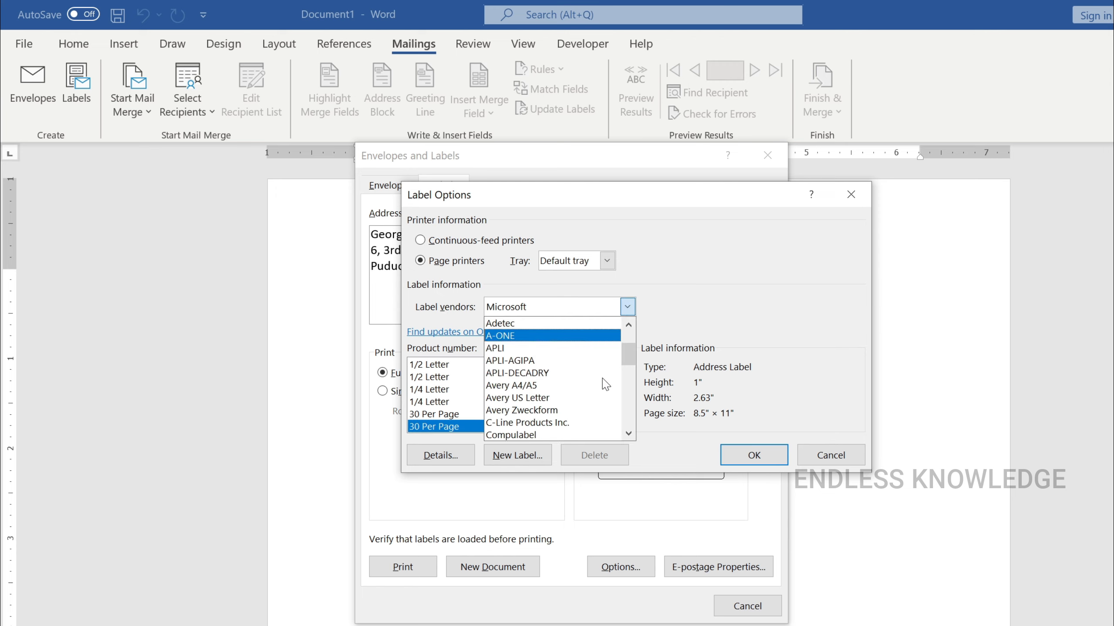
scroll(605, 385, "down", 10)
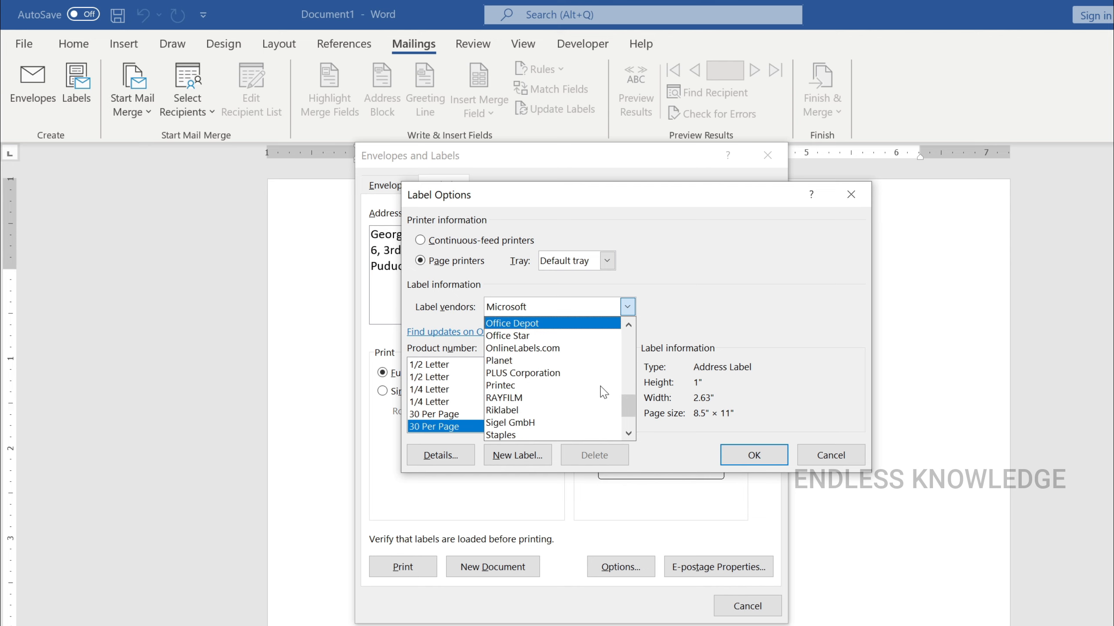
scroll(600, 386, "down", 2)
left_click_drag(634, 413, 630, 319)
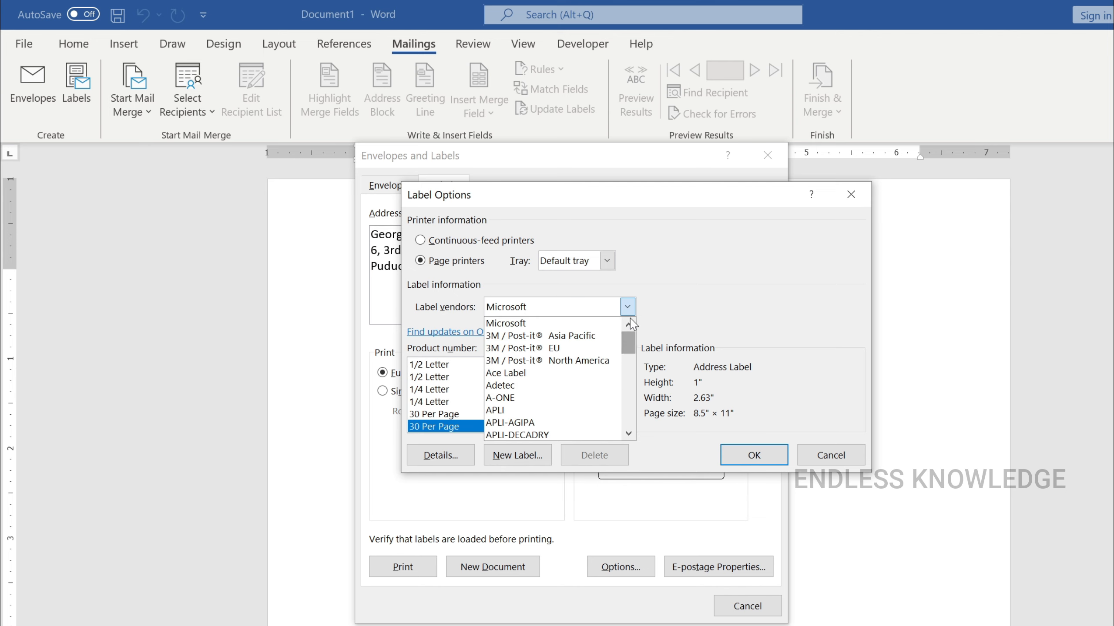
left_click(558, 323)
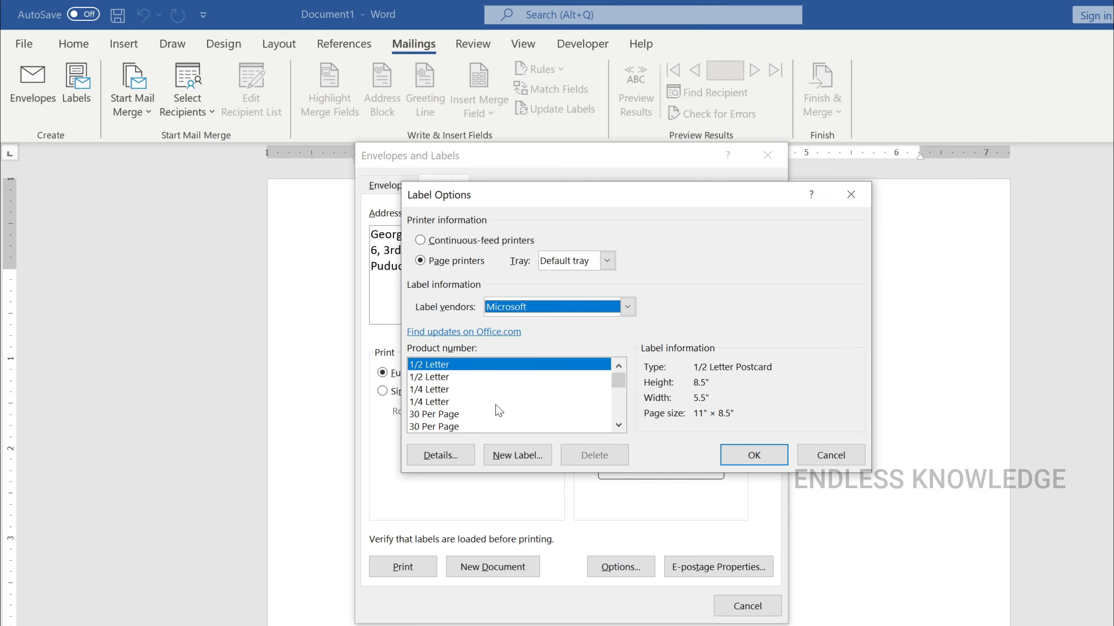
Compare the label and page dimensions of the 1/2 Letter, 1/4 Letter and both 30 Per Page products.
left_click(491, 390)
left_click(452, 416)
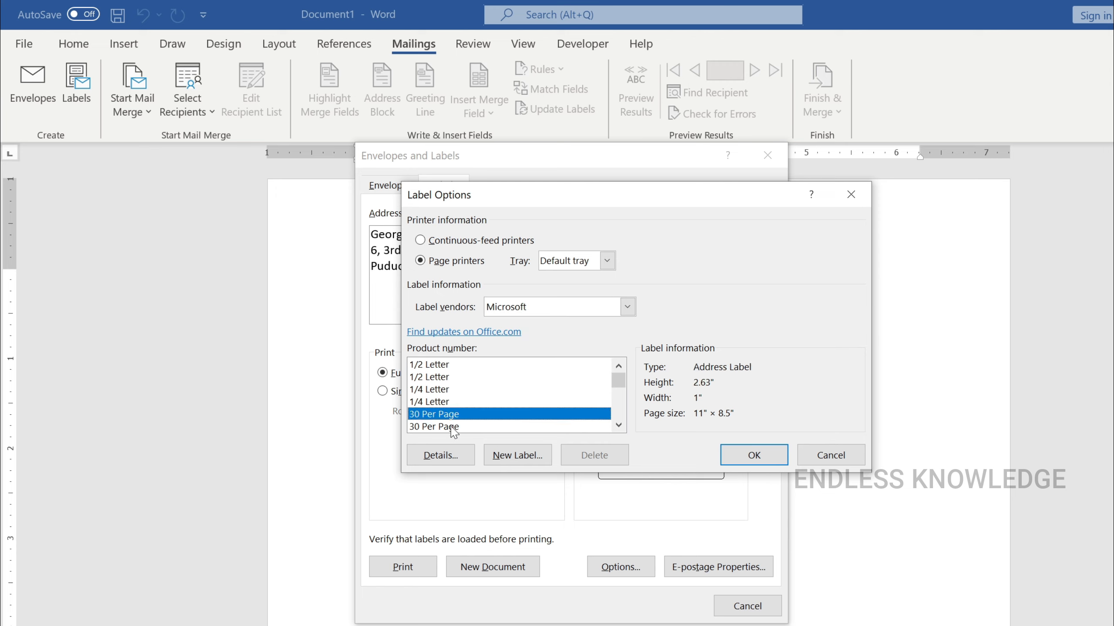
left_click(451, 428)
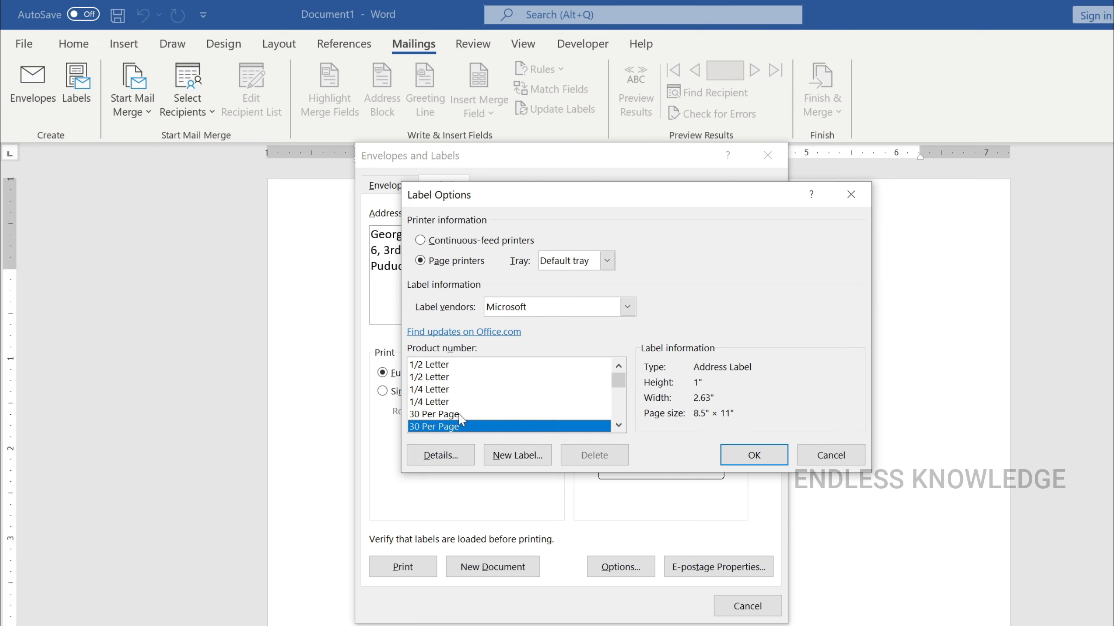
left_click(456, 415)
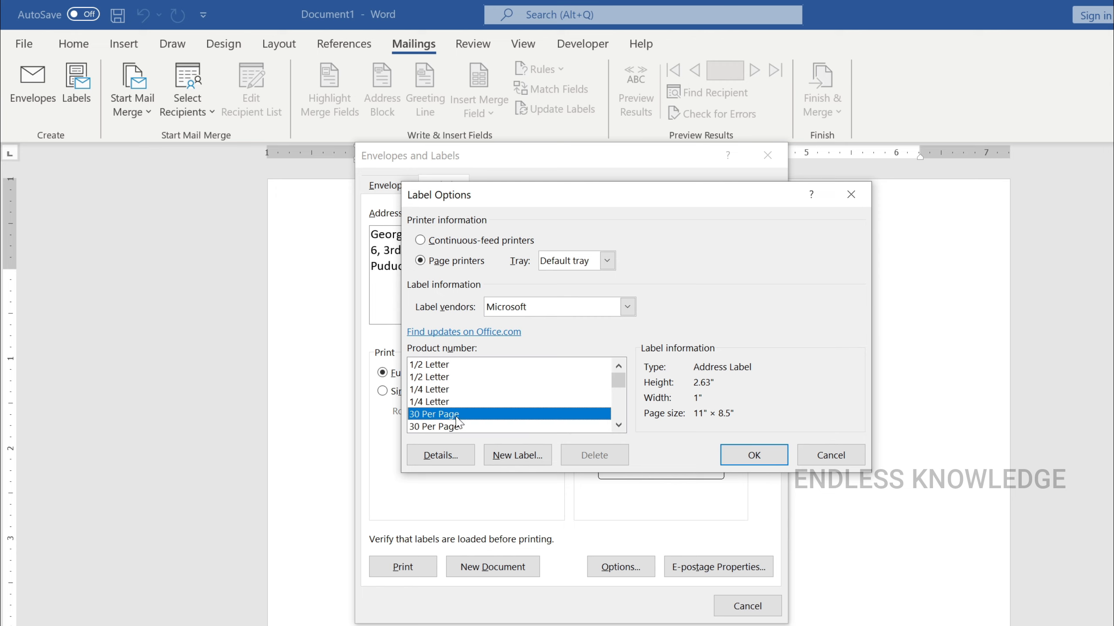
left_click(467, 427)
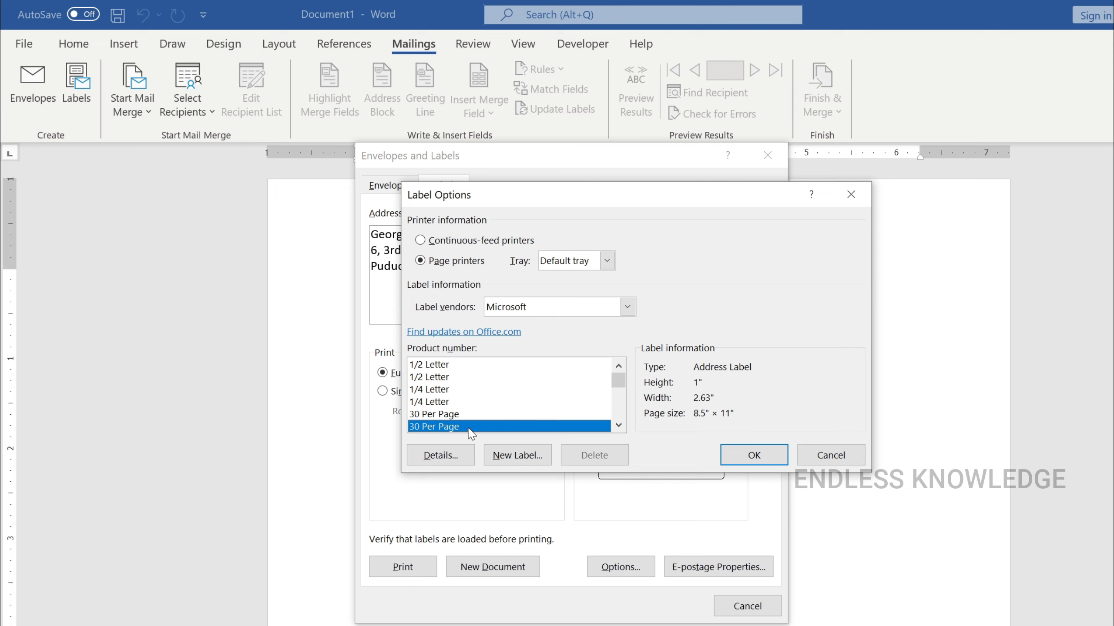
left_click(469, 415)
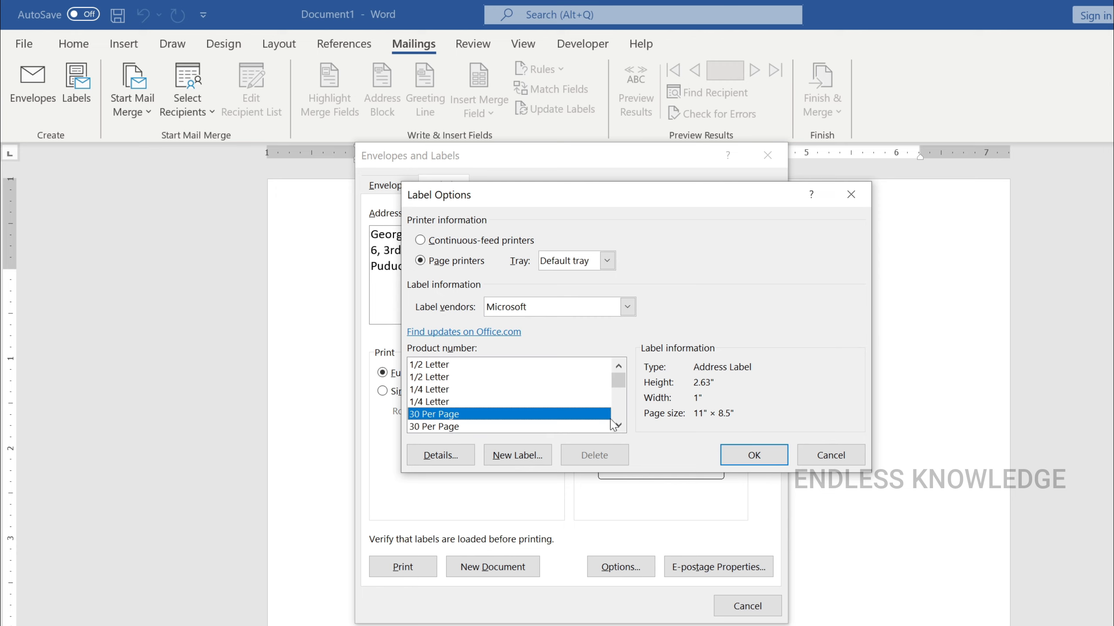
left_click(454, 427)
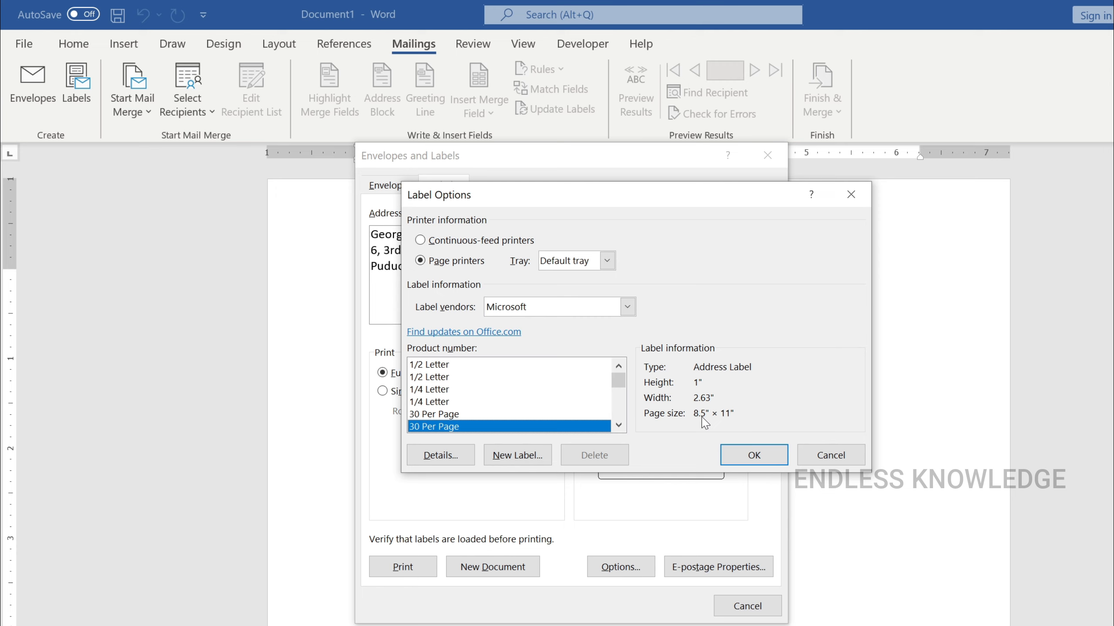
left_click(446, 366)
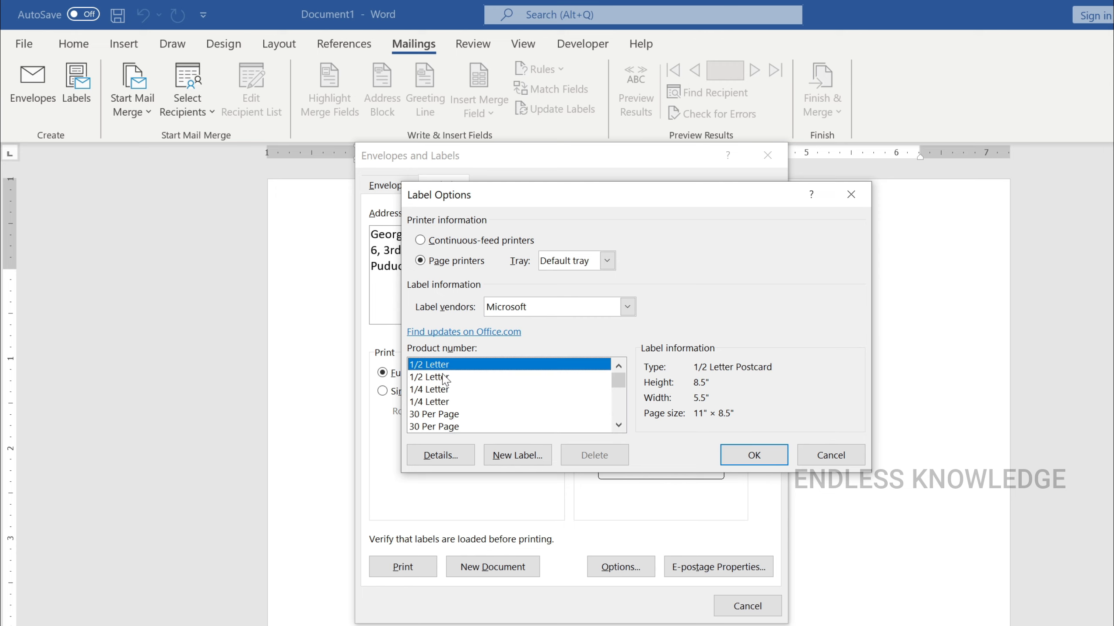
left_click(444, 377)
left_click(444, 389)
left_click(458, 427)
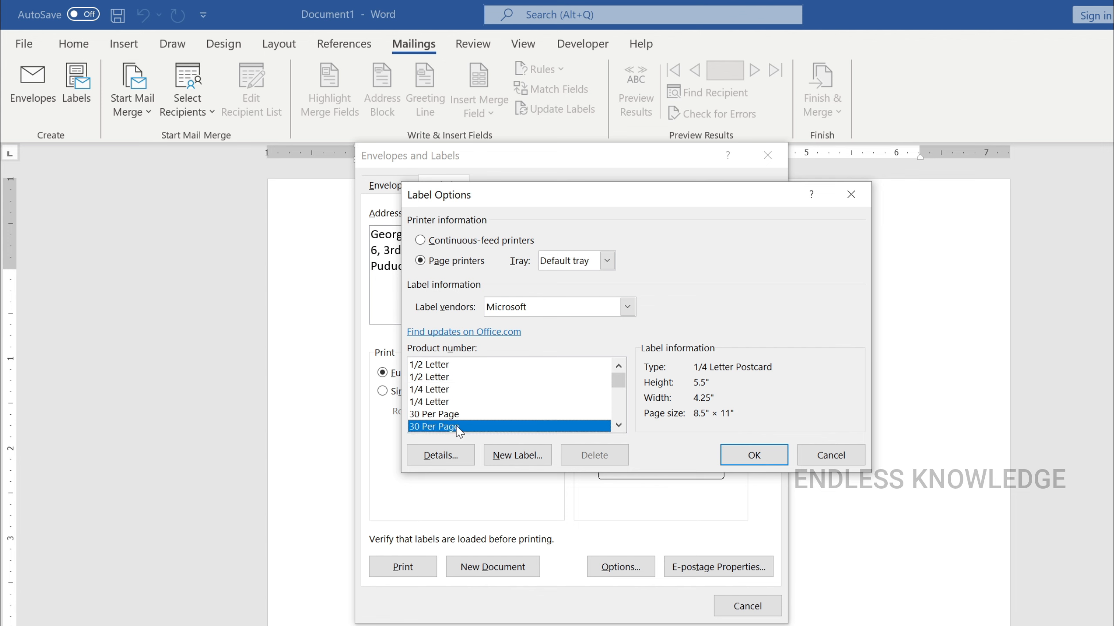
Examine the detailed margins, pitch and number of labels across and down for the selected 30 Per Page address label.
left_click(452, 456)
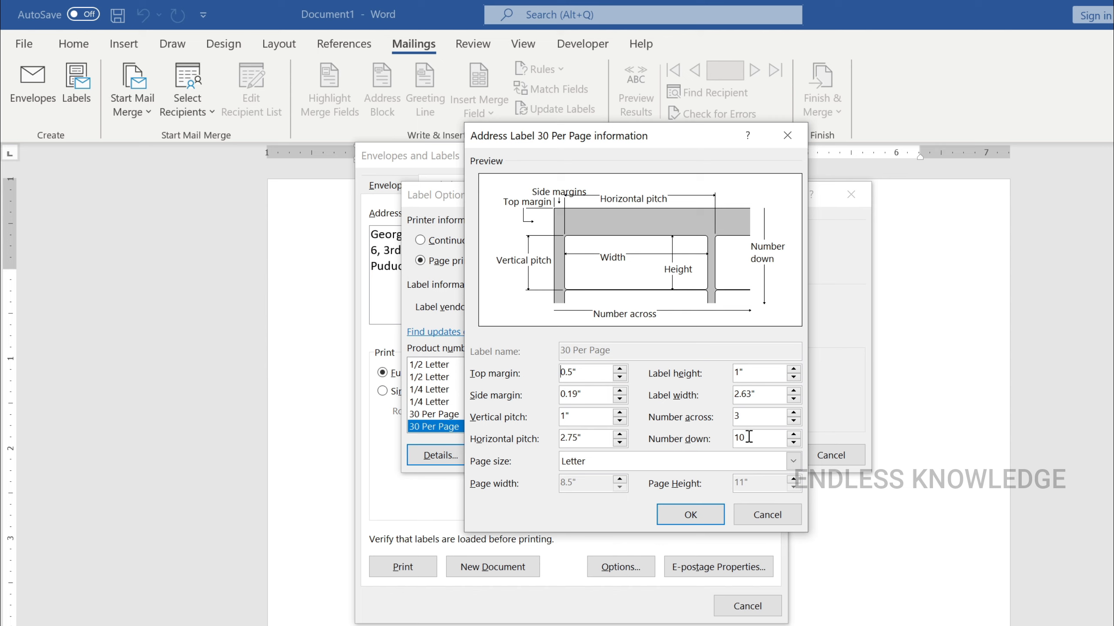
left_click(767, 515)
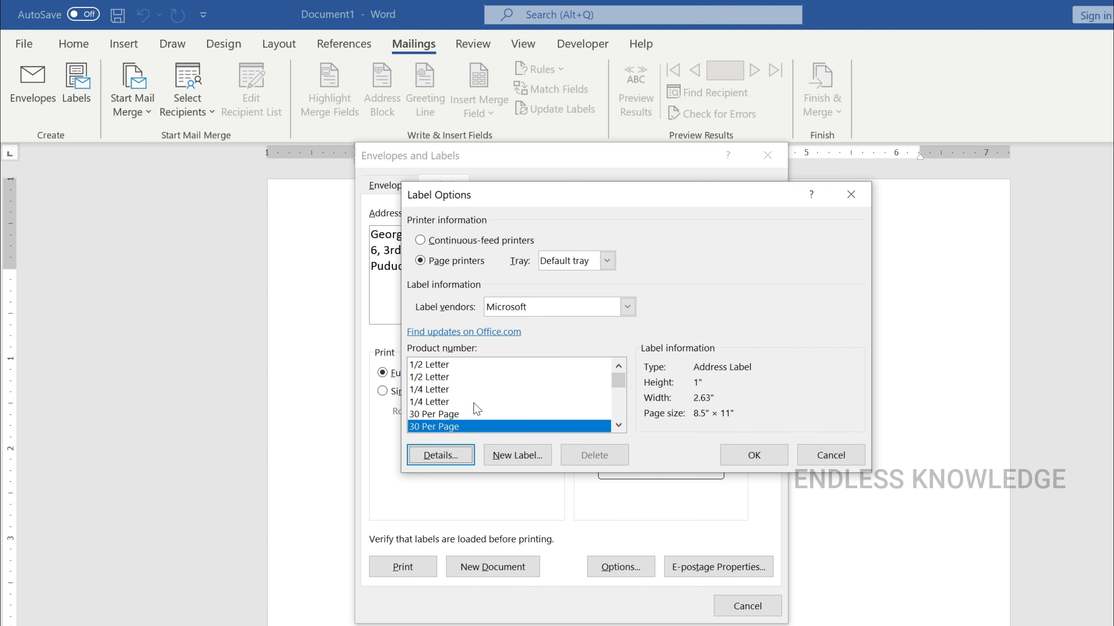
left_click(443, 455)
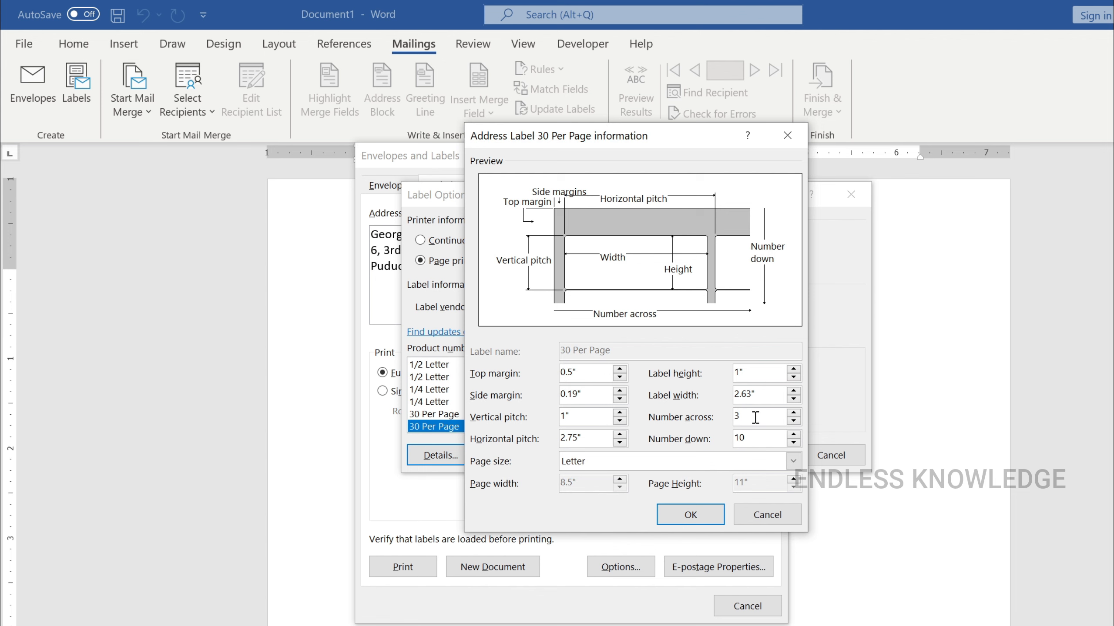
left_click(767, 515)
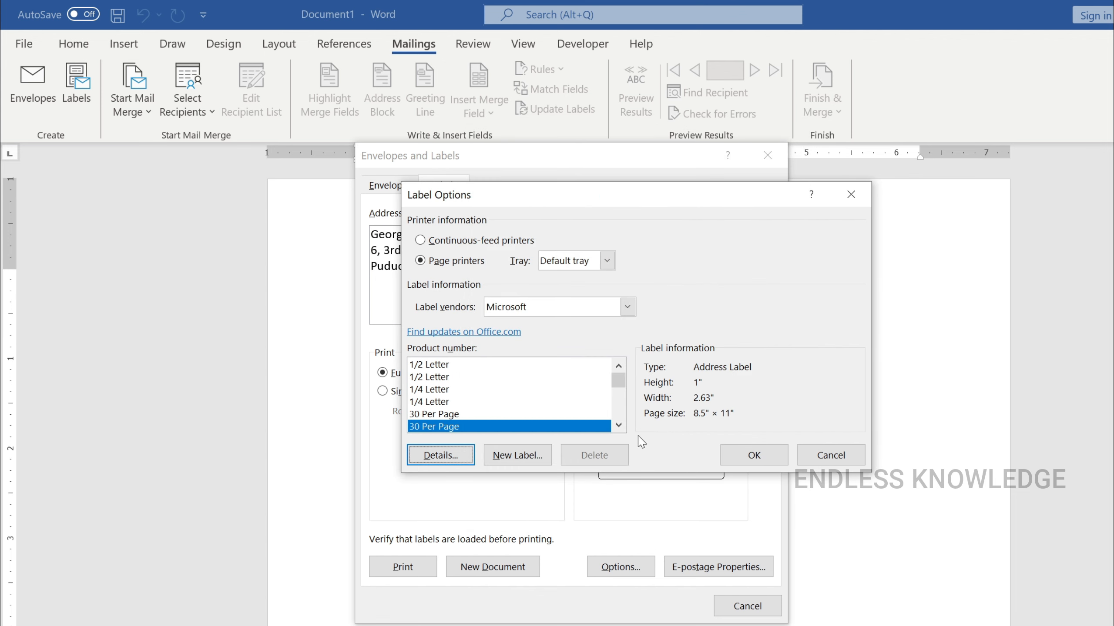
Find the A4 (Portrait) product and examine its label details, leaving them without changes.
left_click(618, 426)
left_click(619, 425)
left_click(618, 426)
left_click(618, 426)
left_click(619, 425)
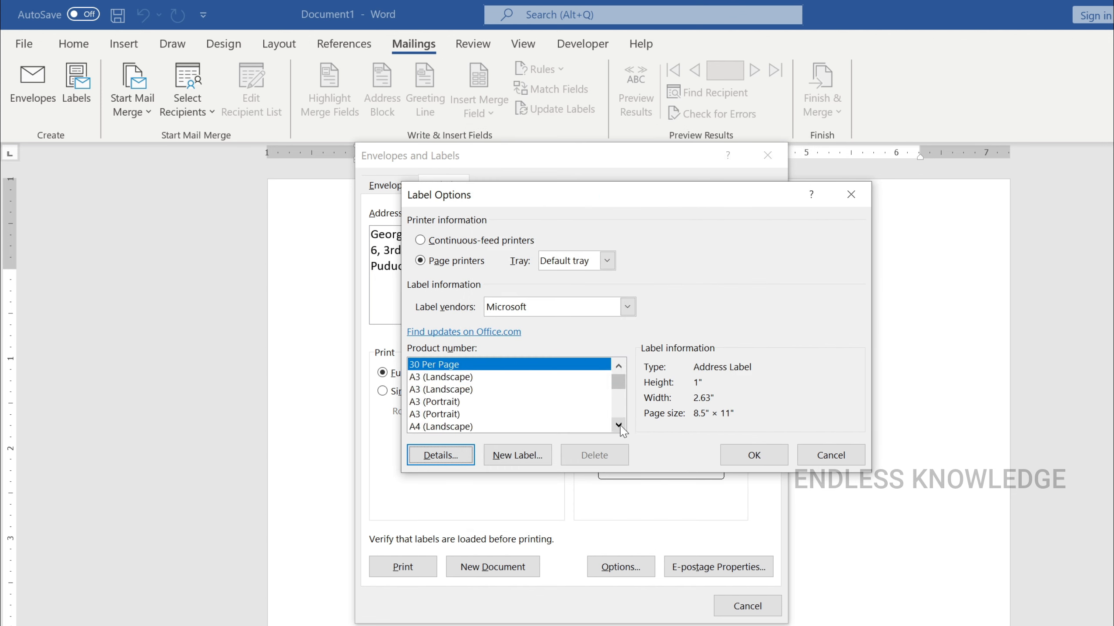
left_click(618, 425)
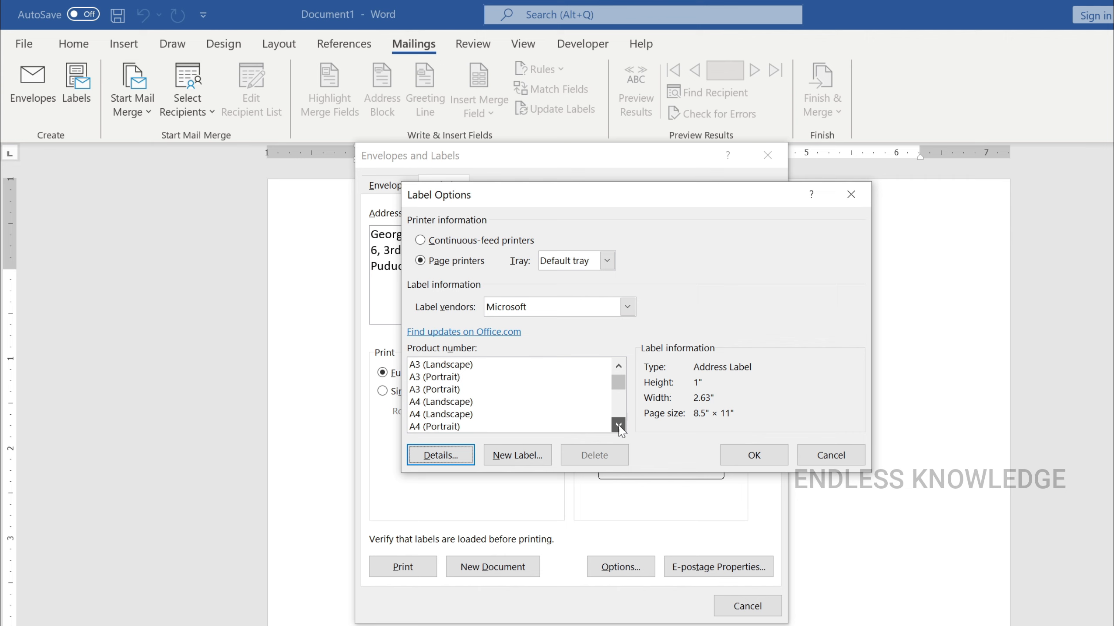
left_click(458, 426)
left_click(459, 457)
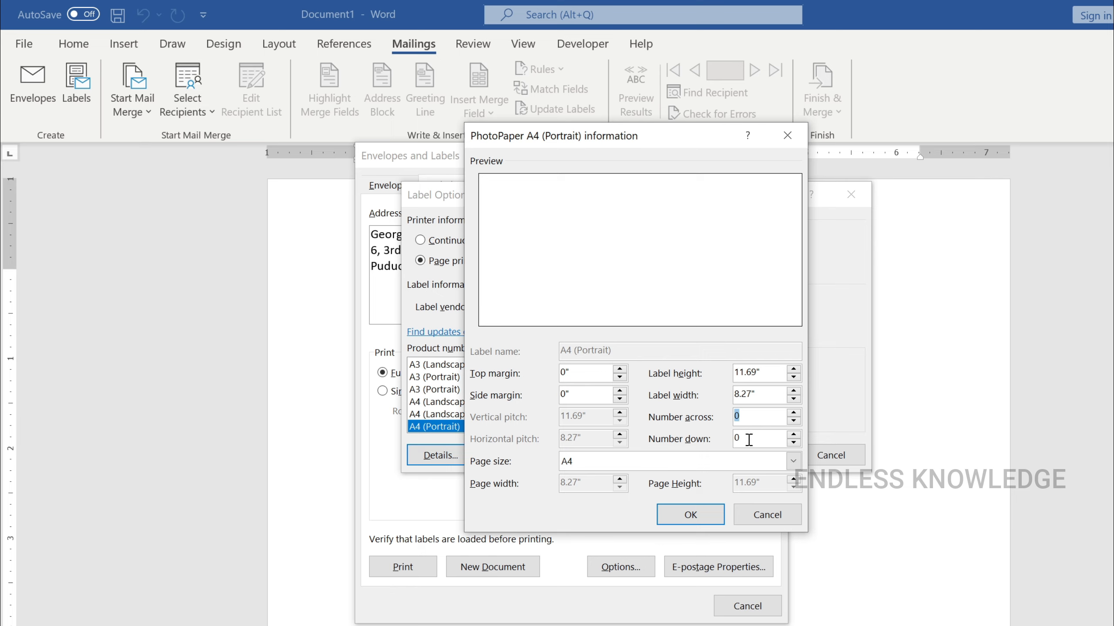
left_click(768, 515)
Select the 30 Per Page address label with the 8.5" × 11" page size, preview the new-label settings and apply the label selection.
scroll(541, 402, "up", 5)
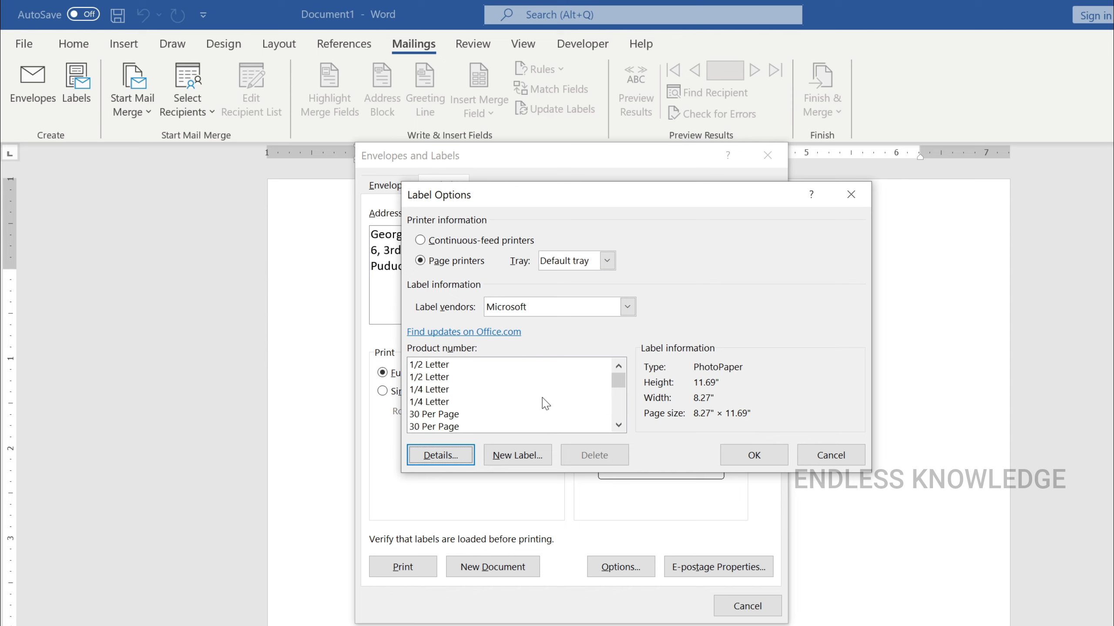
left_click(459, 427)
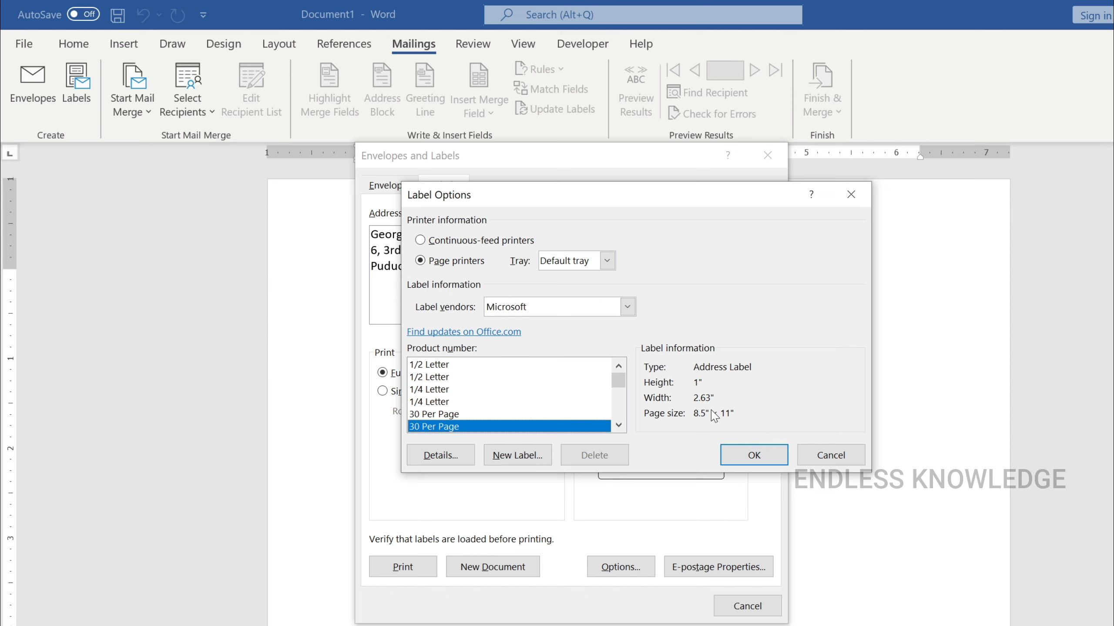
left_click(536, 457)
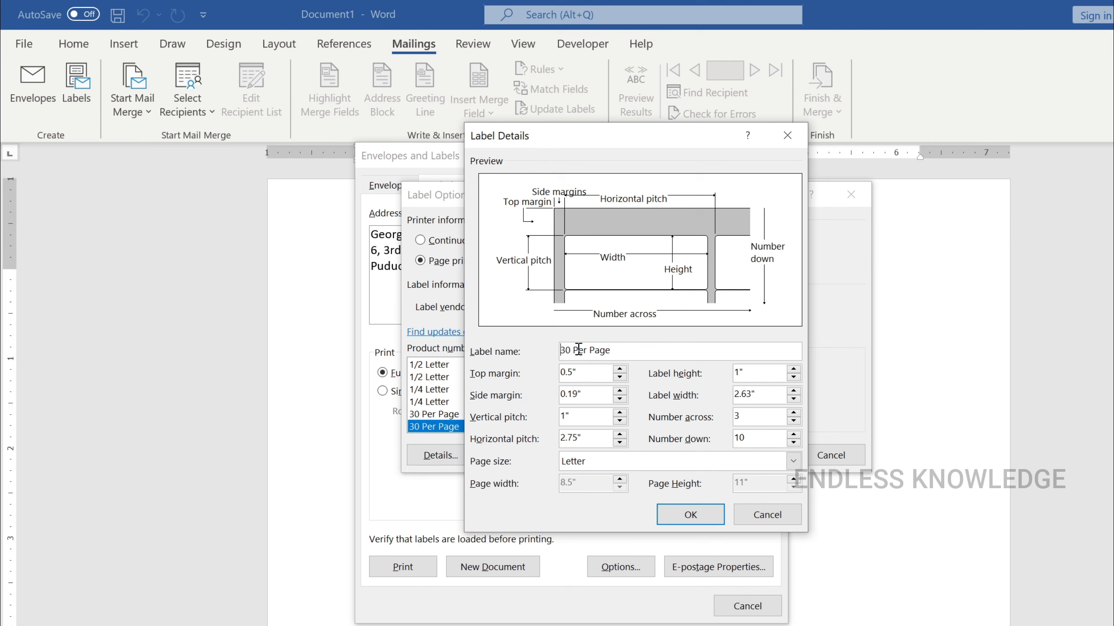
left_click(762, 518)
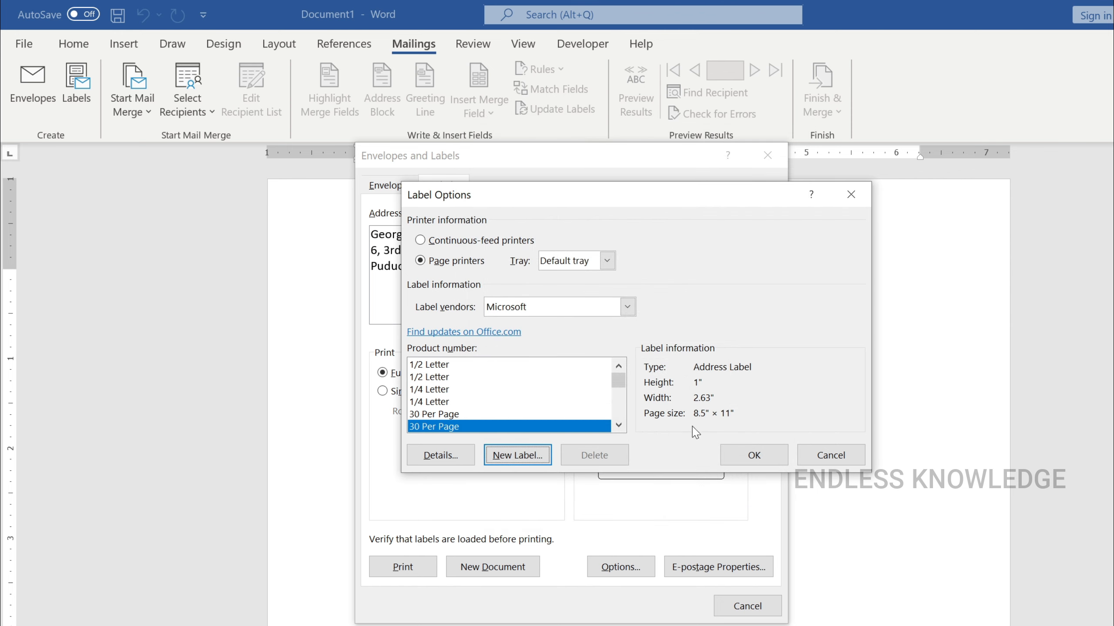
left_click(752, 455)
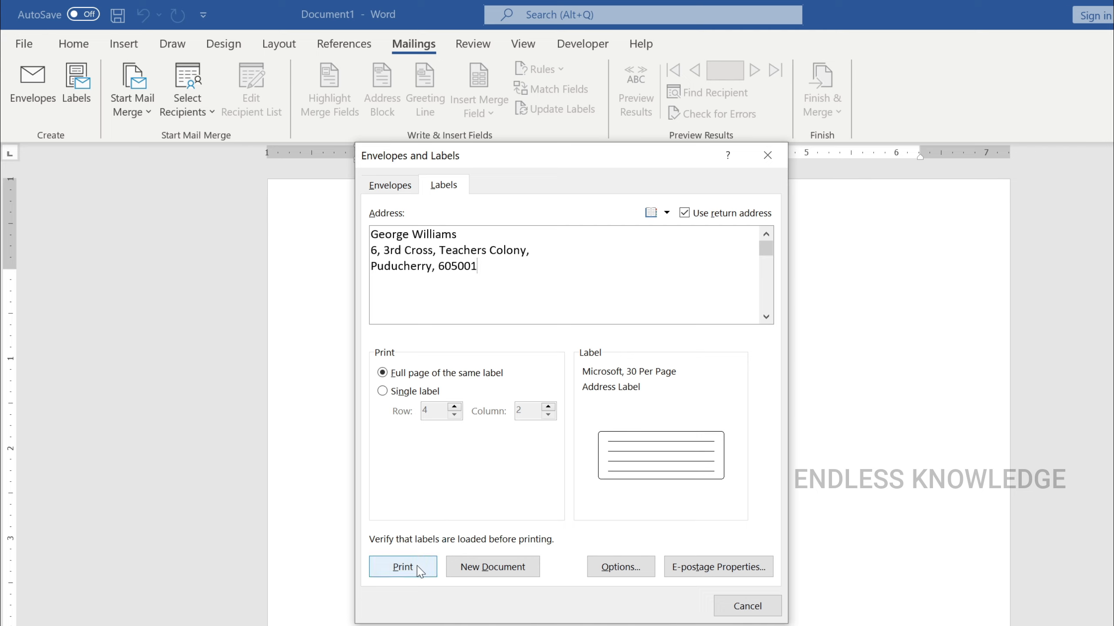
Generate a new document with the full page of identical return-address labels and look over the sheet.
left_click(507, 568)
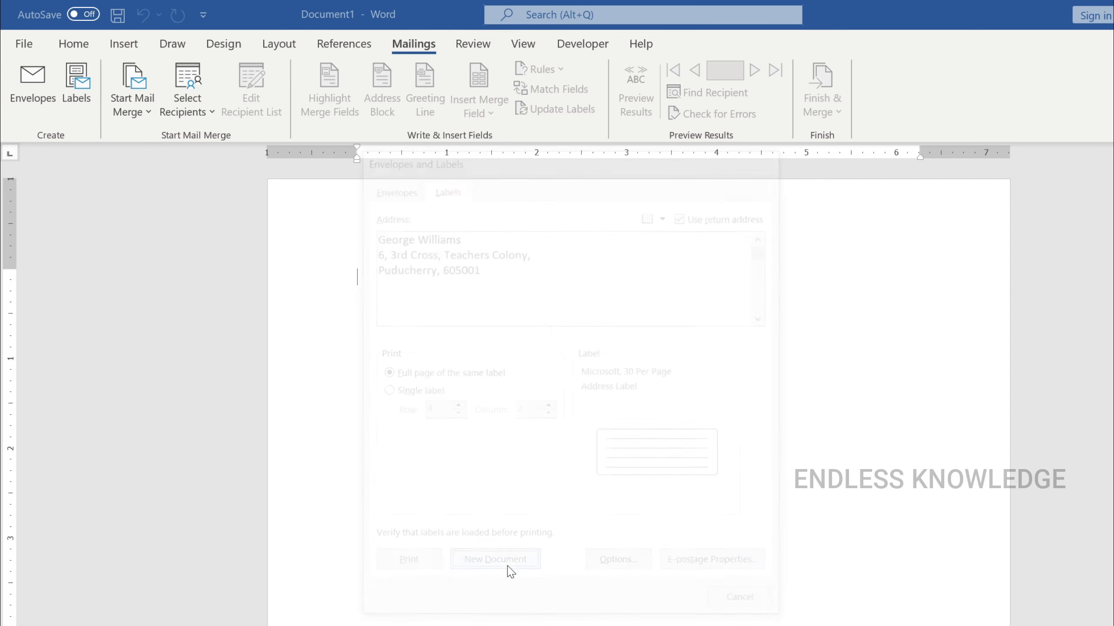
scroll(716, 345, "down", 2)
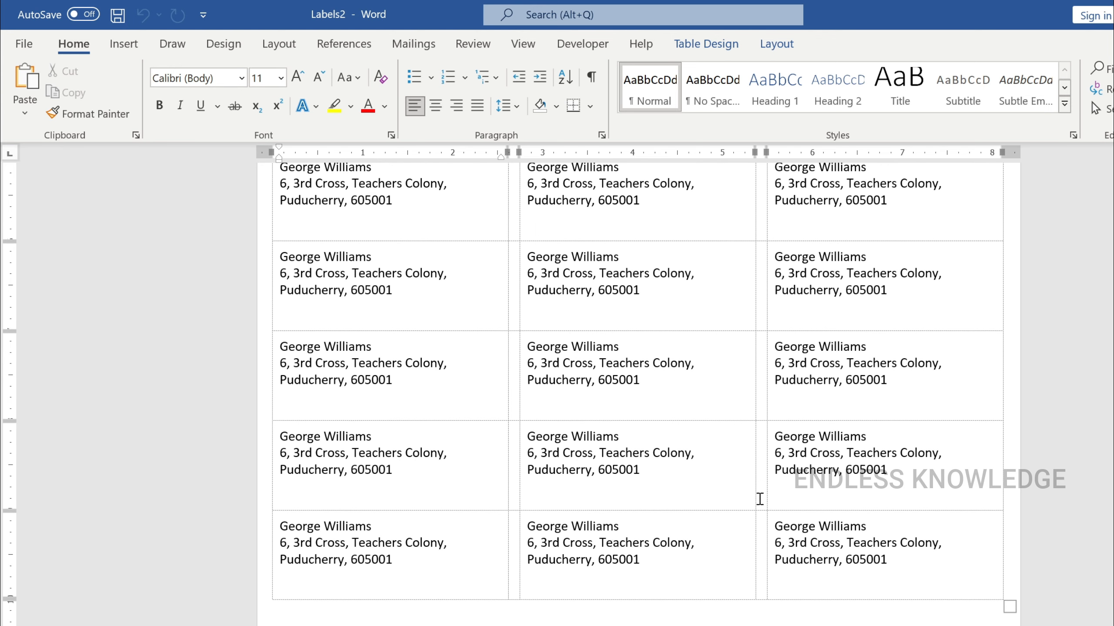
key("ctrl+p")
key("Escape")
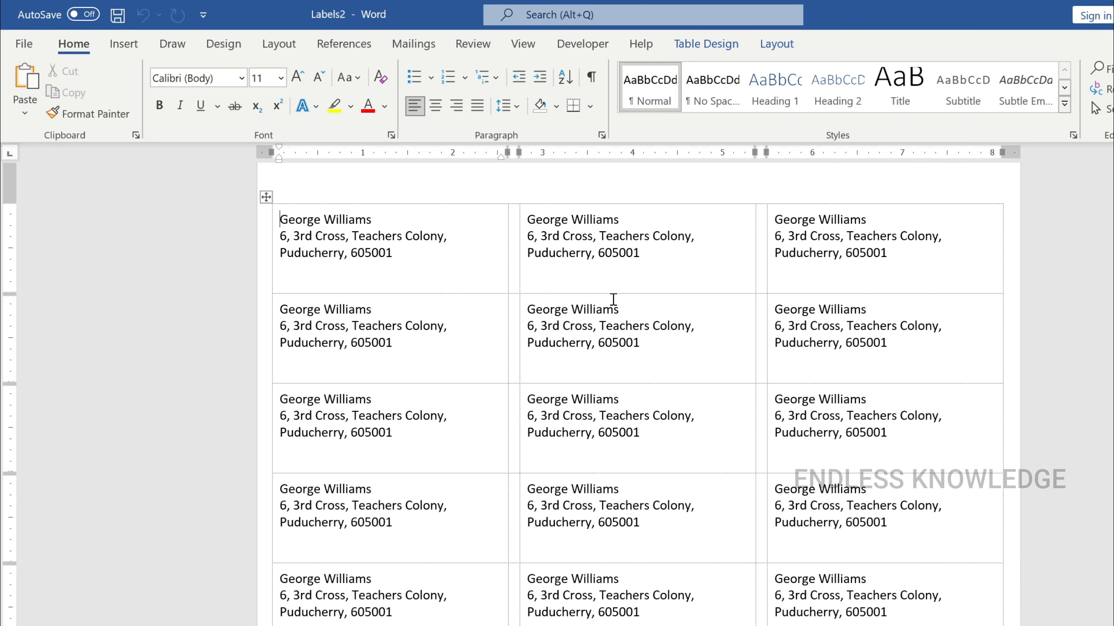
scroll(611, 299, "up", 1)
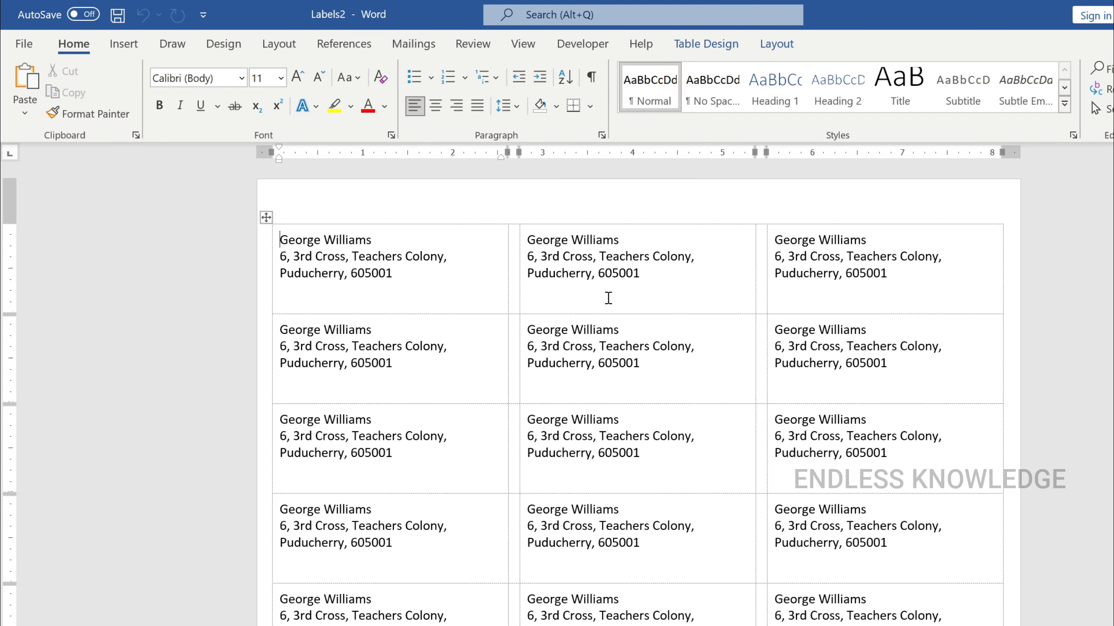
Create a new label document with an empty address, using the Microsoft 30 Per Page address label with the 8.5" × 11" page size.
left_click(417, 44)
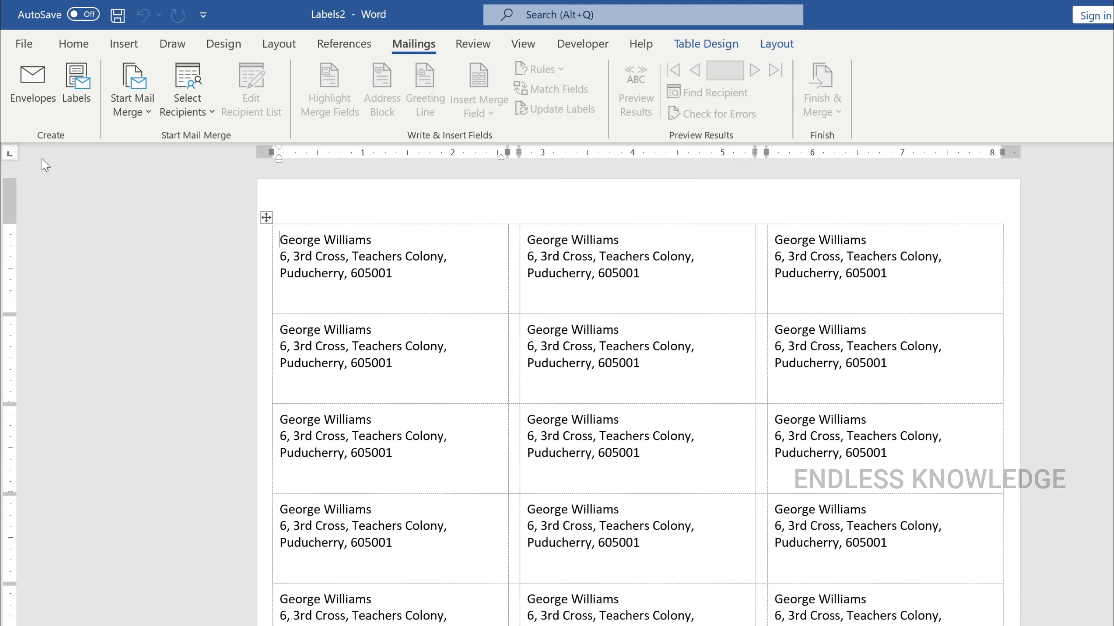
left_click(76, 82)
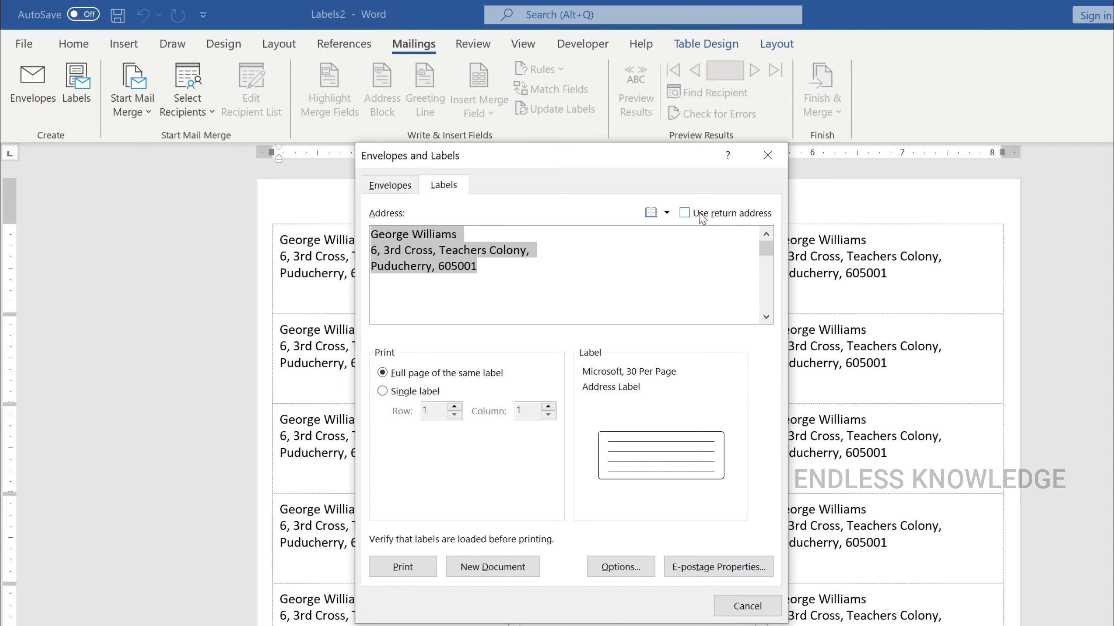
key("Delete")
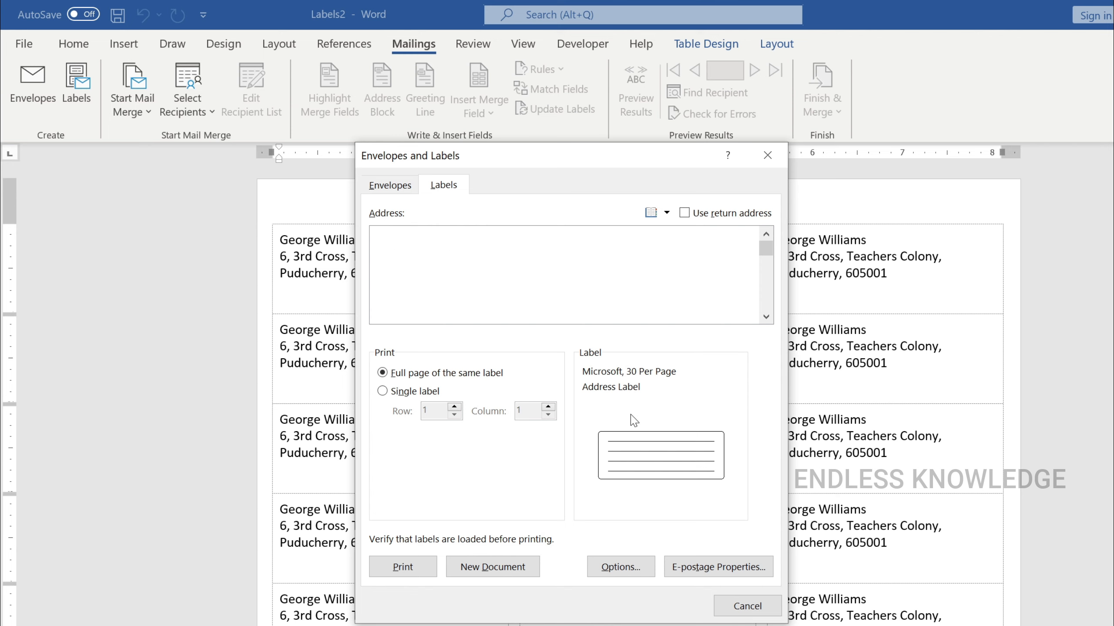
left_click(650, 462)
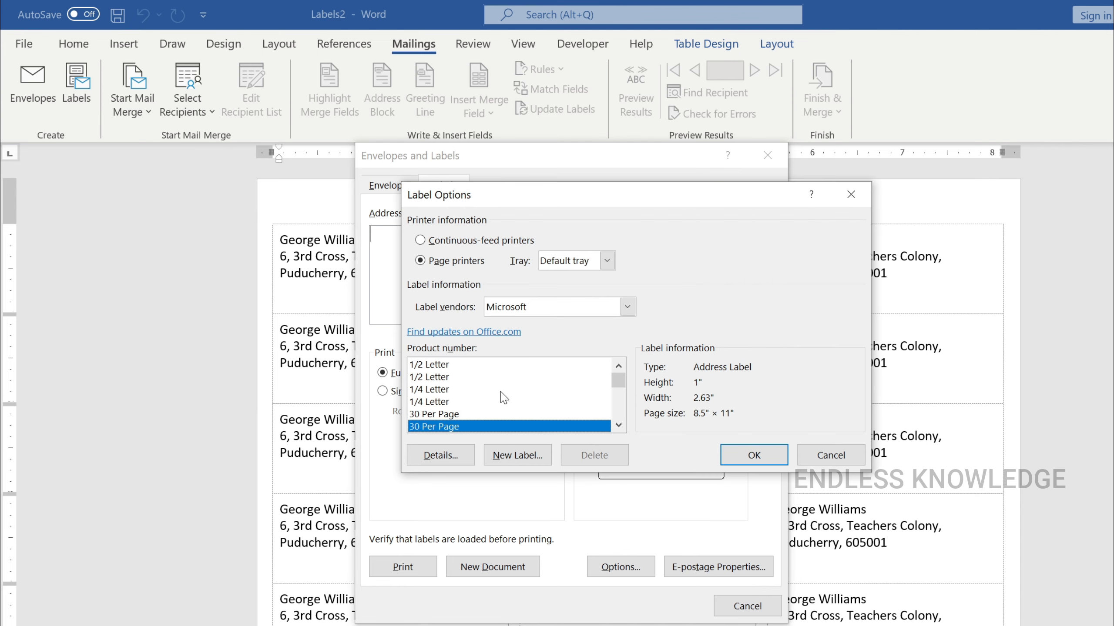
left_click(740, 460)
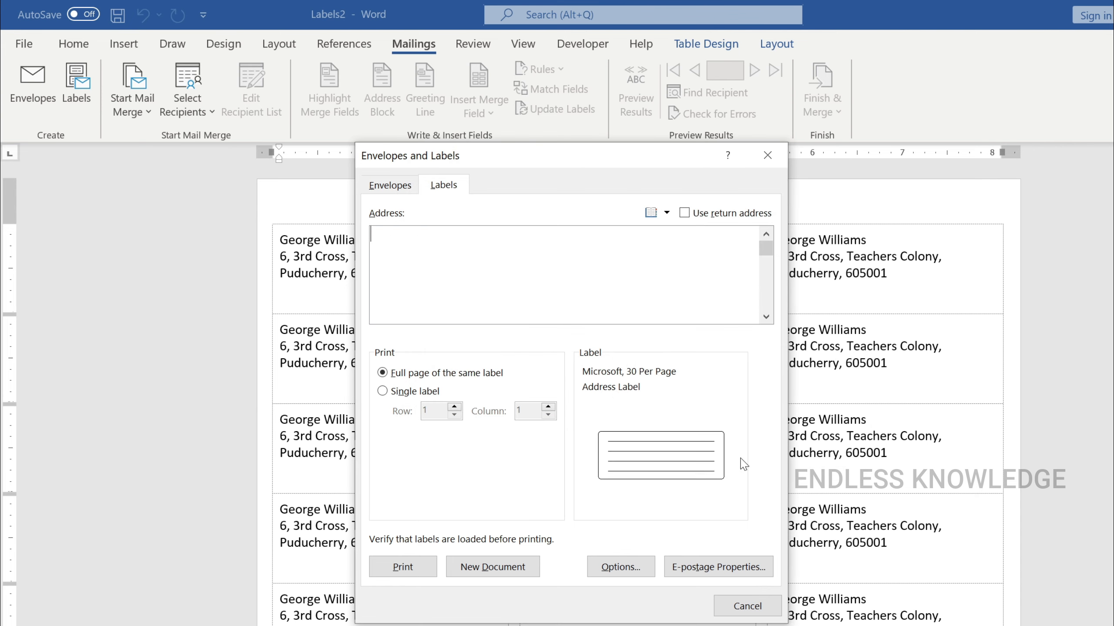
left_click(487, 569)
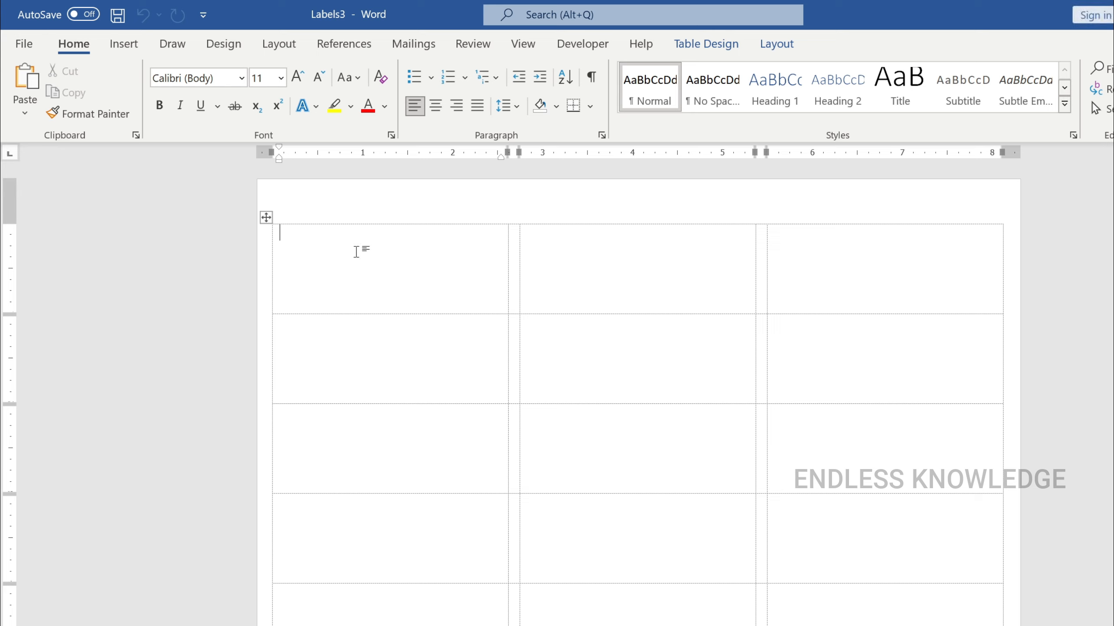
left_click(834, 254)
left_click(361, 257)
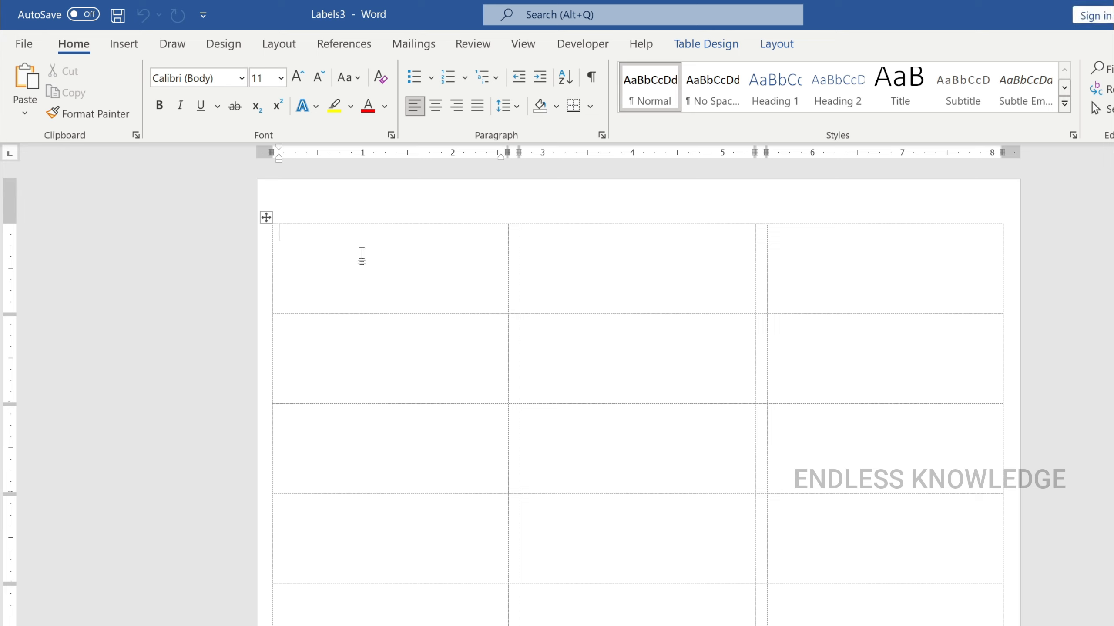
left_click(582, 256)
left_click(850, 252)
left_click(415, 368)
left_click(566, 345)
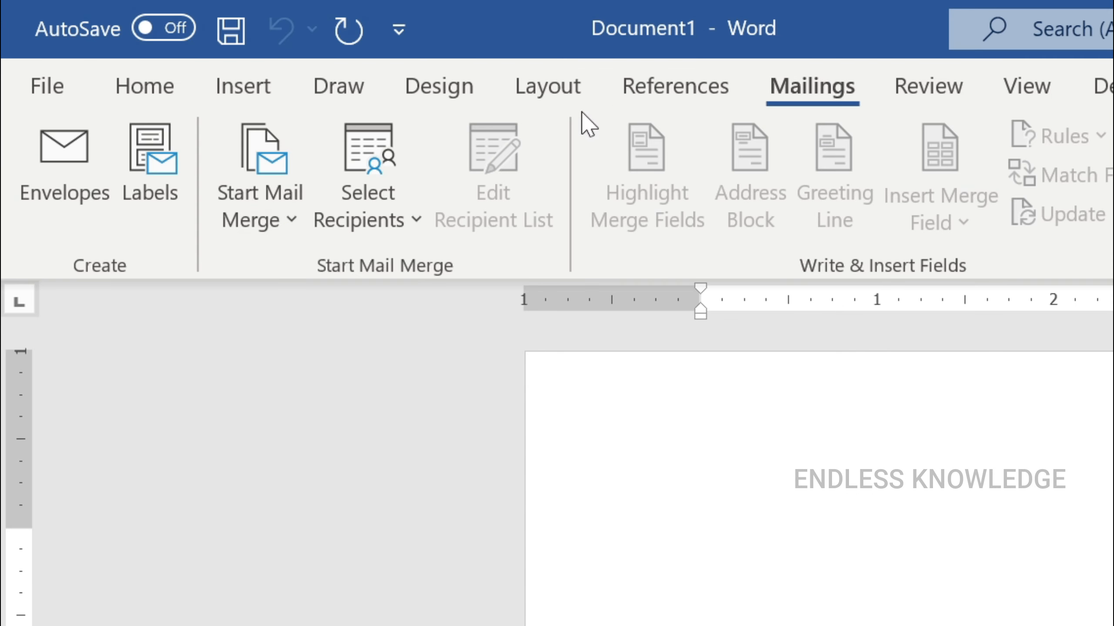
In Document1, start the Step-by-Step Mail Merge Wizard with Labels as the document type and proceed to the starting document.
left_click(295, 219)
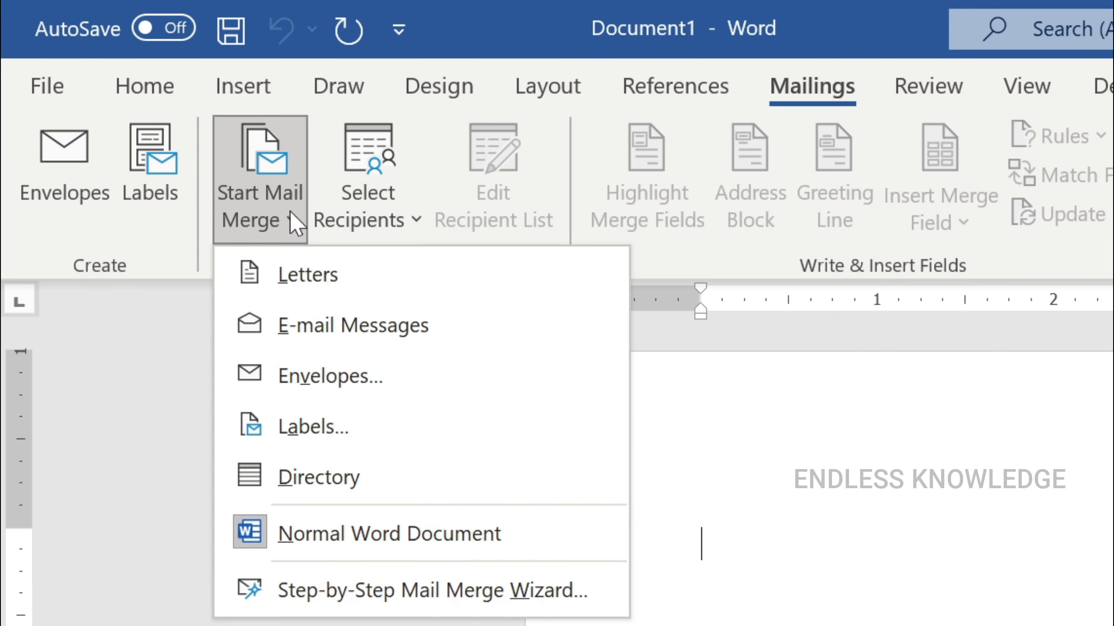
left_click(428, 609)
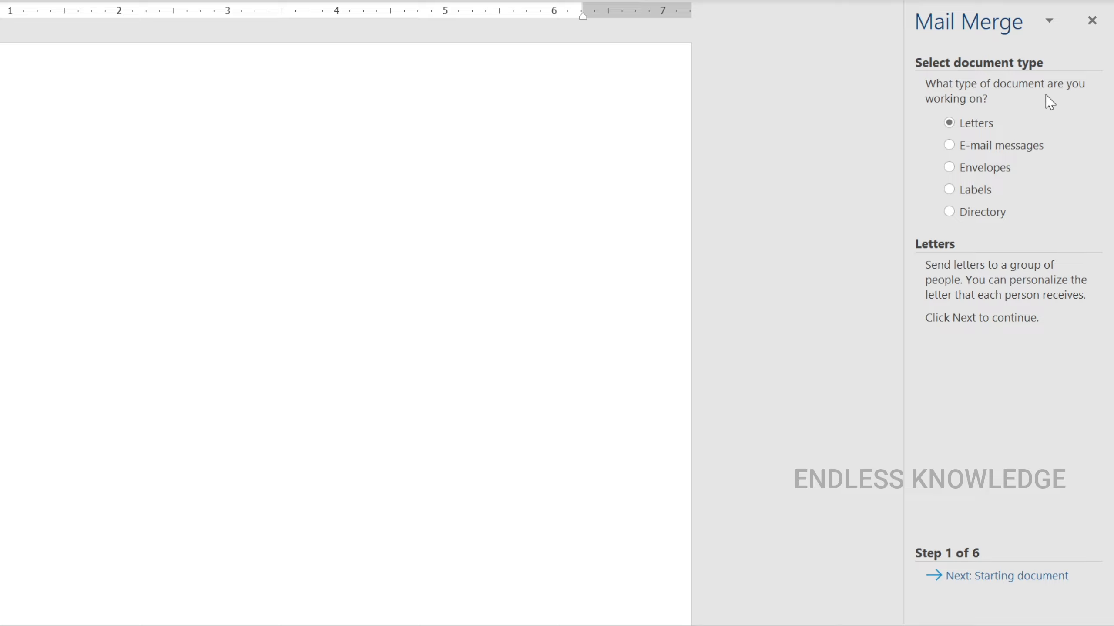
left_click(975, 191)
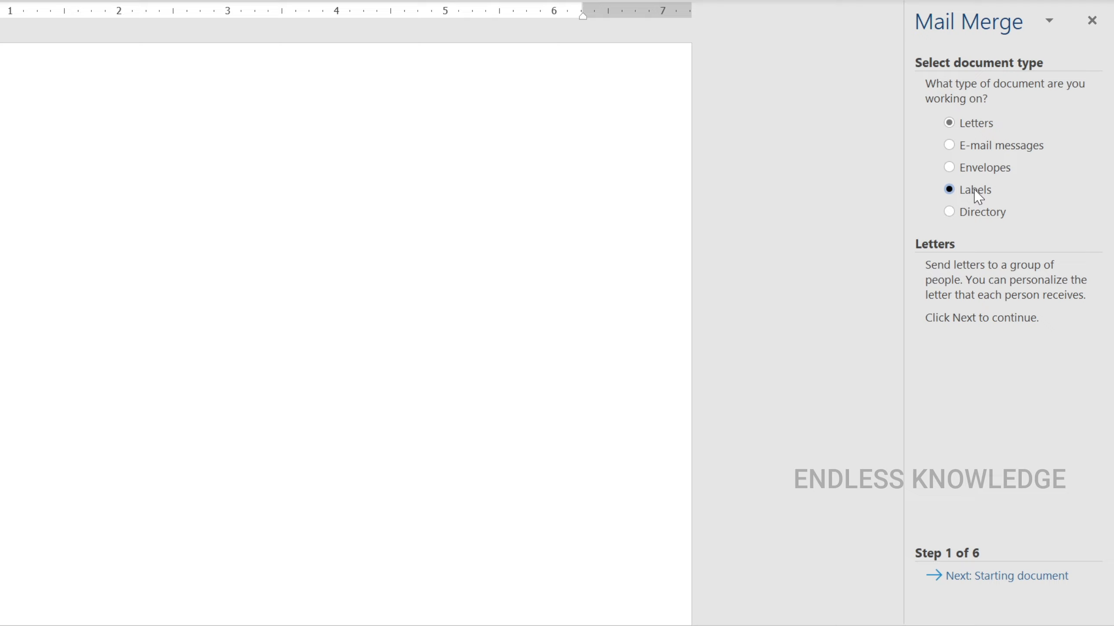
left_click(1011, 576)
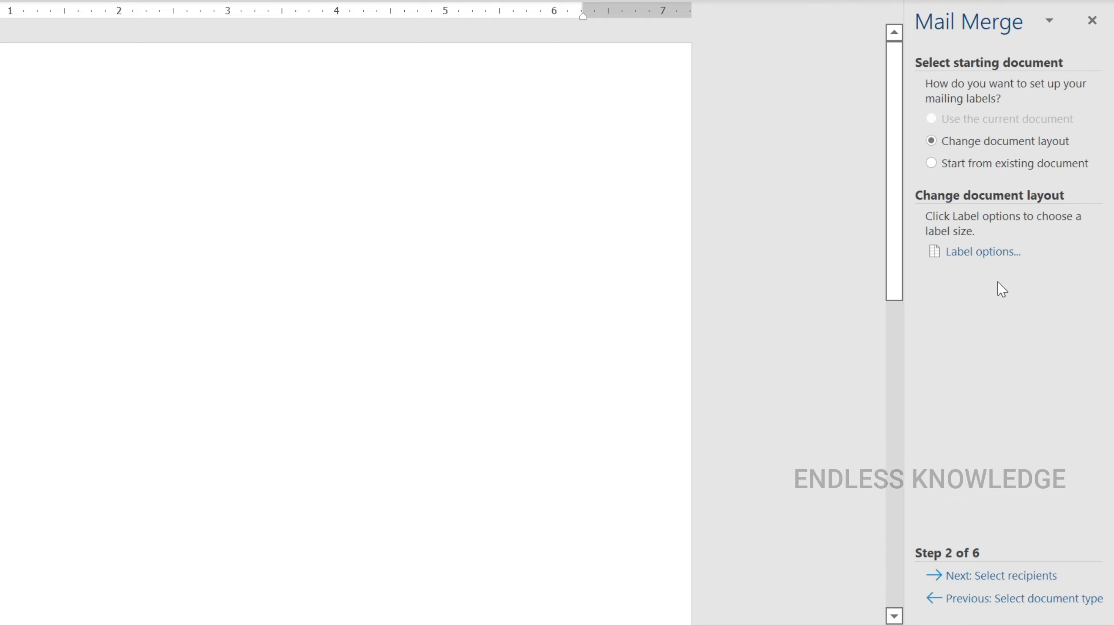
Change the document layout to the Microsoft 30 Per Page address label, 8.5" × 11" page, and continue to recipient selection.
left_click(982, 253)
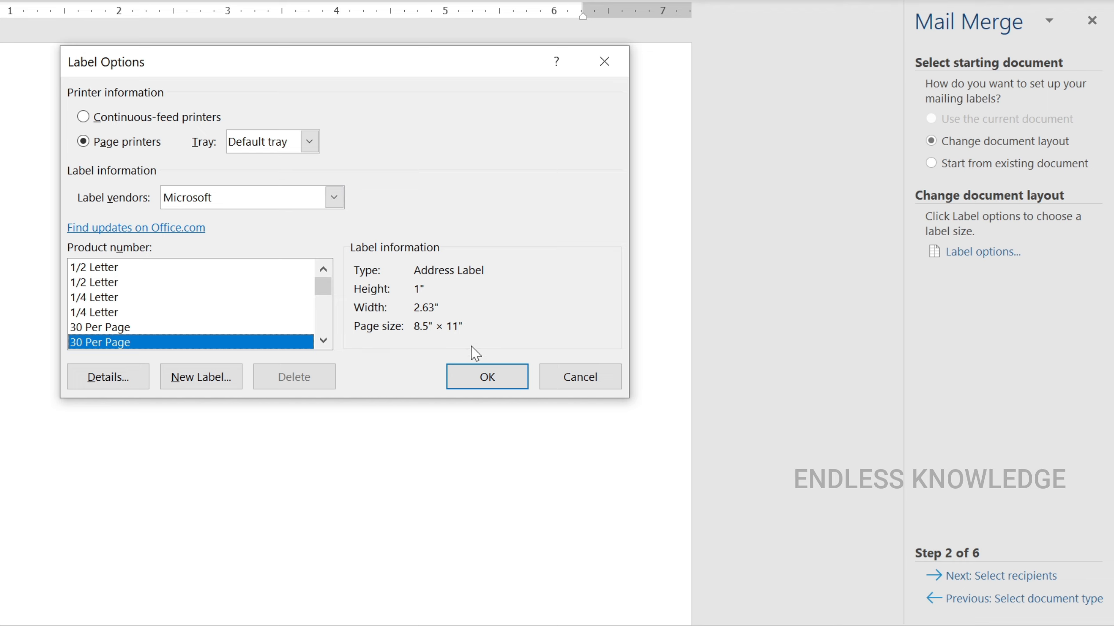
left_click(486, 377)
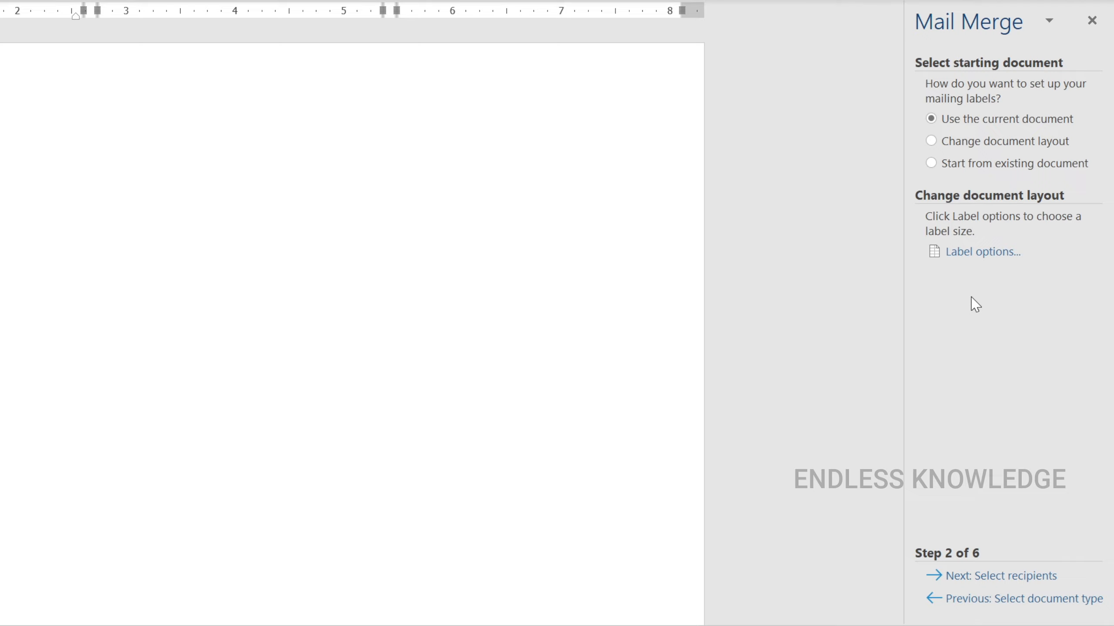
left_click(1020, 577)
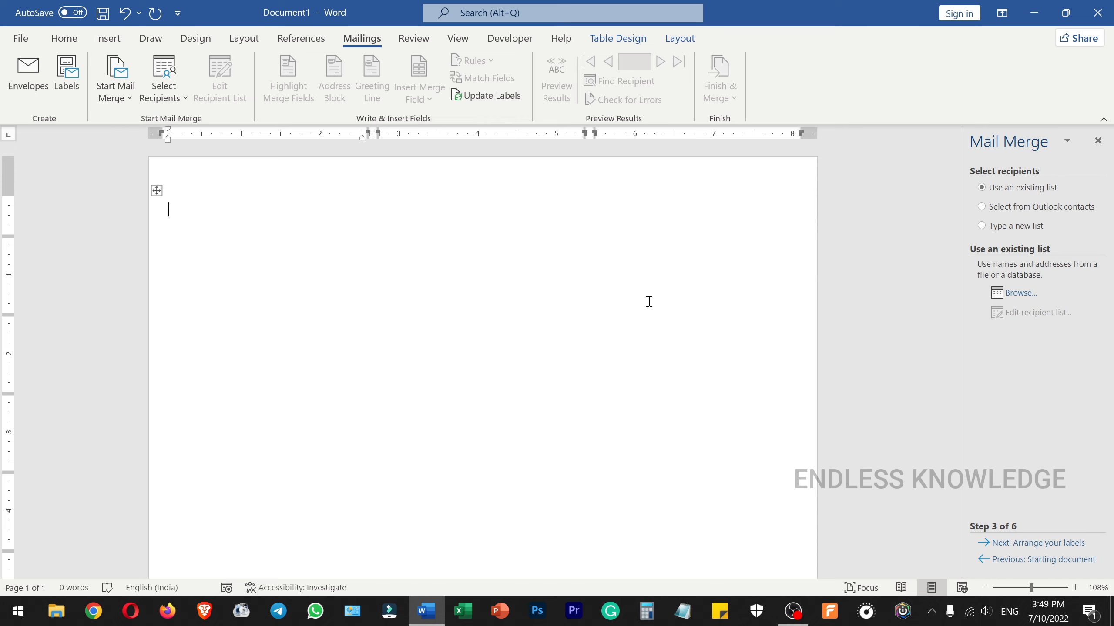
Load Students Complete Database.accdb from the Access folder in Practice Files as the existing recipient list.
left_click(1020, 292)
scroll(48, 245, "down", 2)
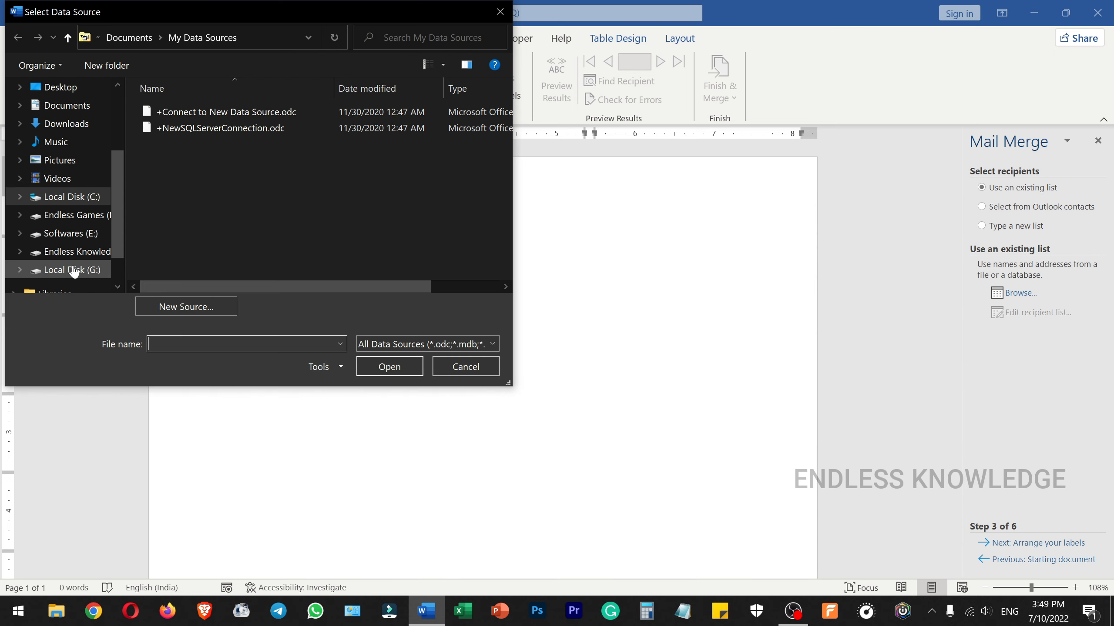
left_click(109, 259)
double_click(271, 127)
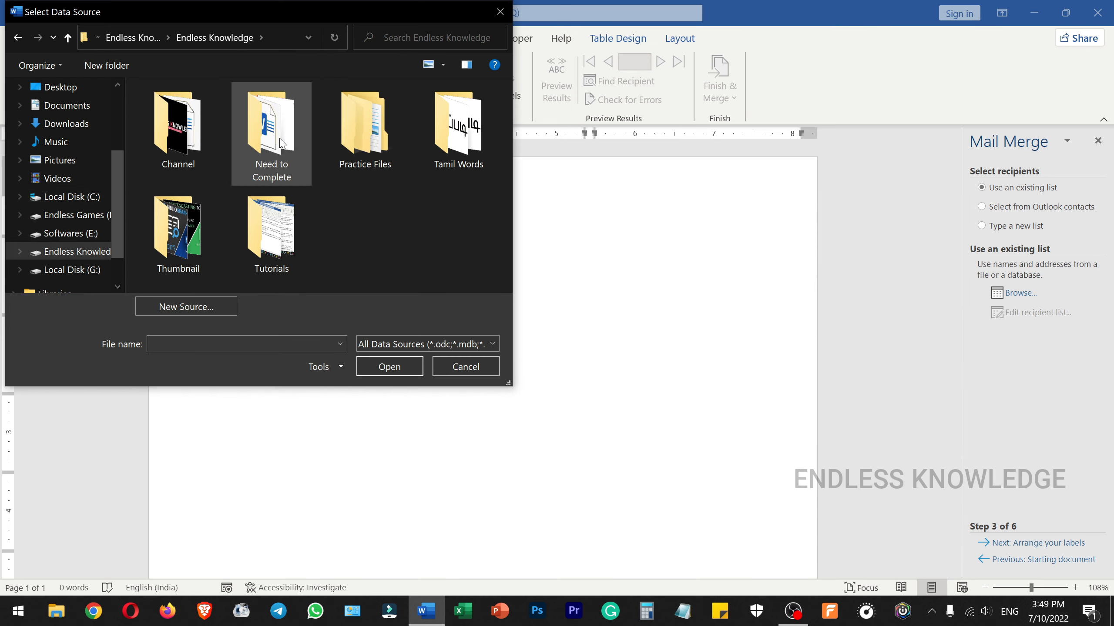
double_click(364, 127)
double_click(182, 131)
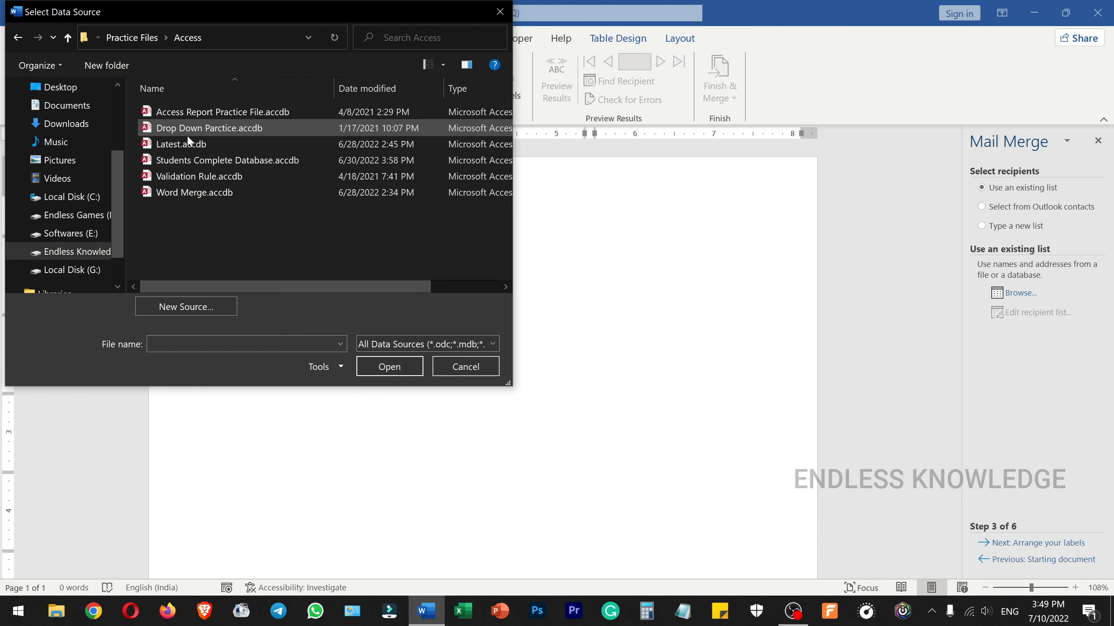
left_click(241, 161)
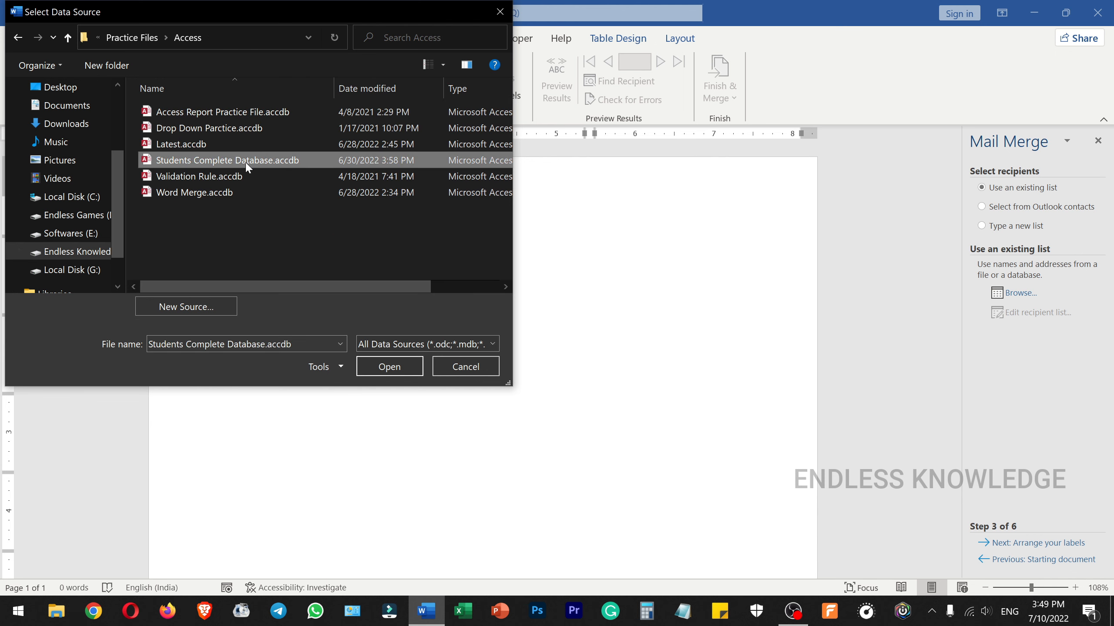
left_click(390, 367)
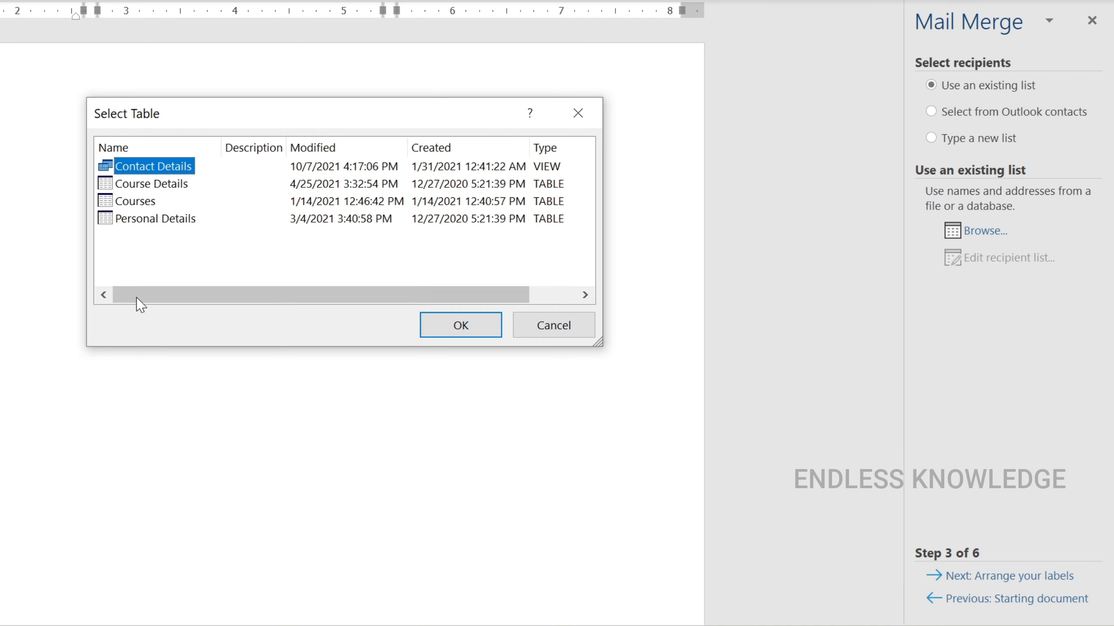
Use the Personal Details table with all recipients included and continue to arranging the labels.
left_click(149, 220)
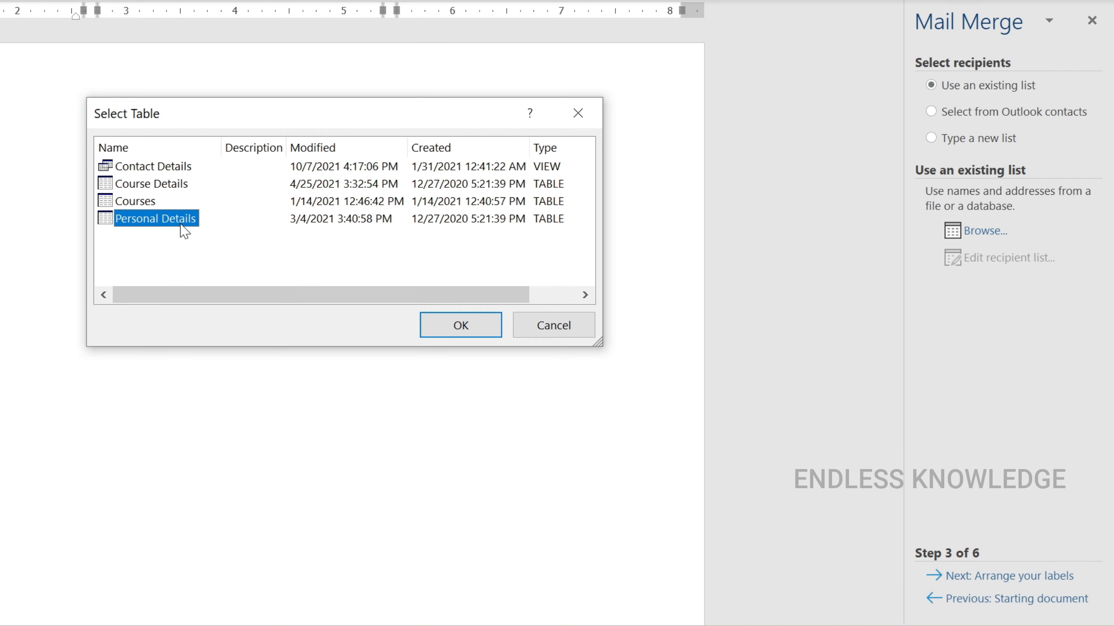
left_click(479, 330)
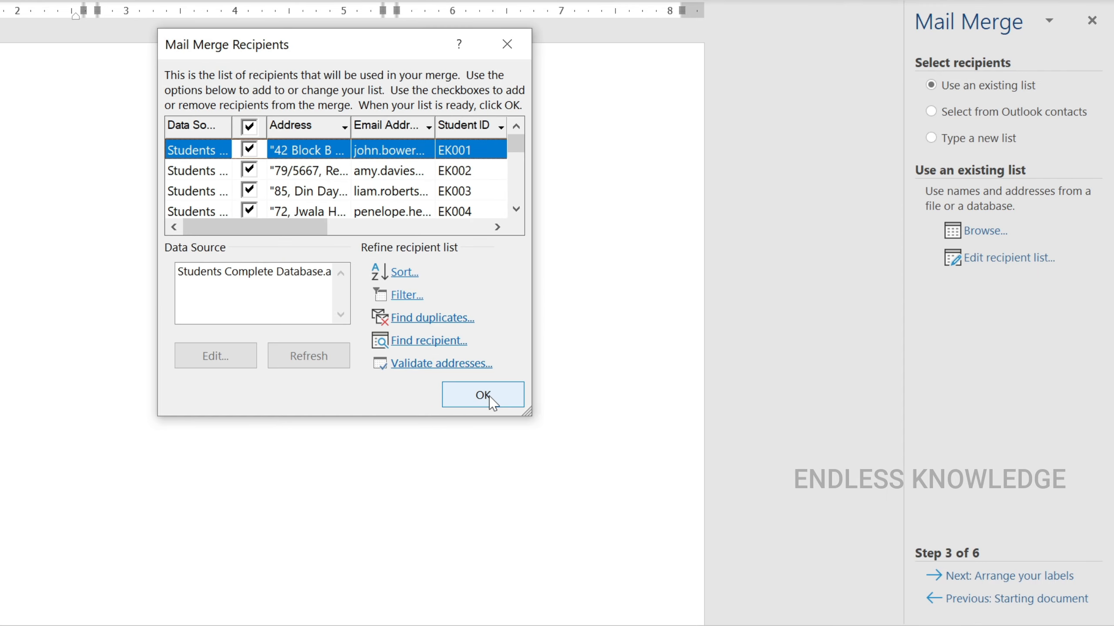
left_click(489, 399)
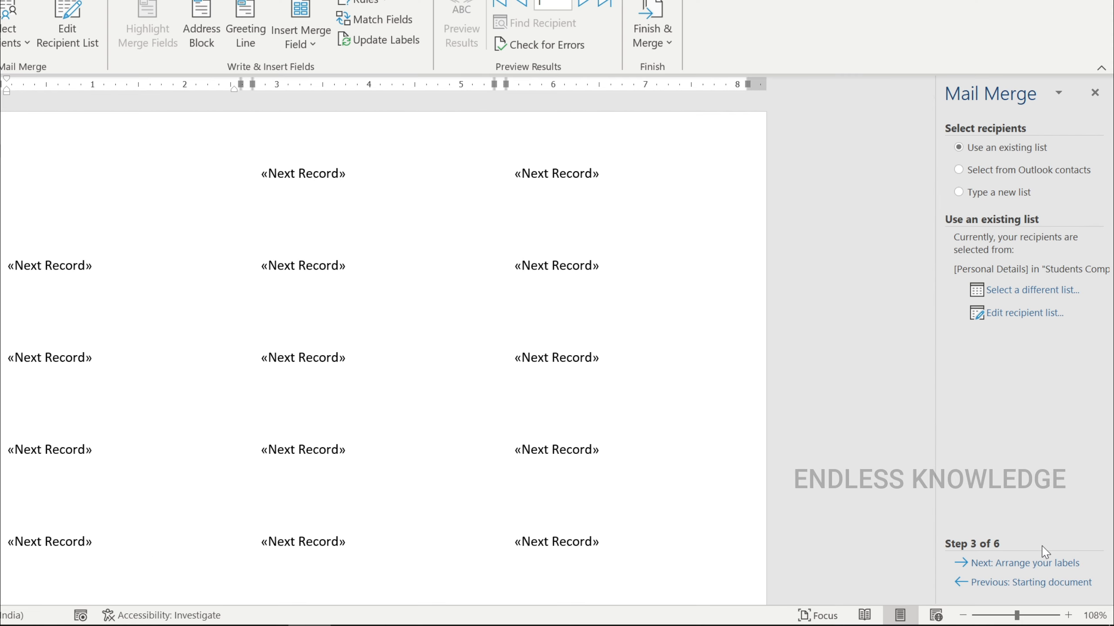
left_click(1013, 575)
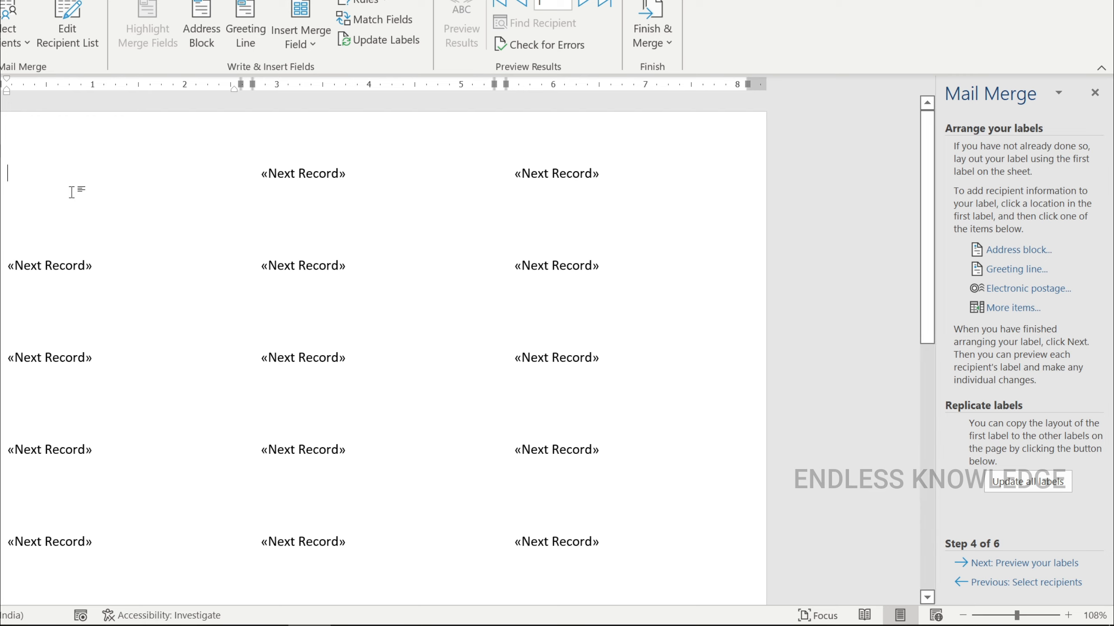
Insert an address block in the first label with First Name matched to Father Name, and replicate it to all labels.
left_click(1009, 251)
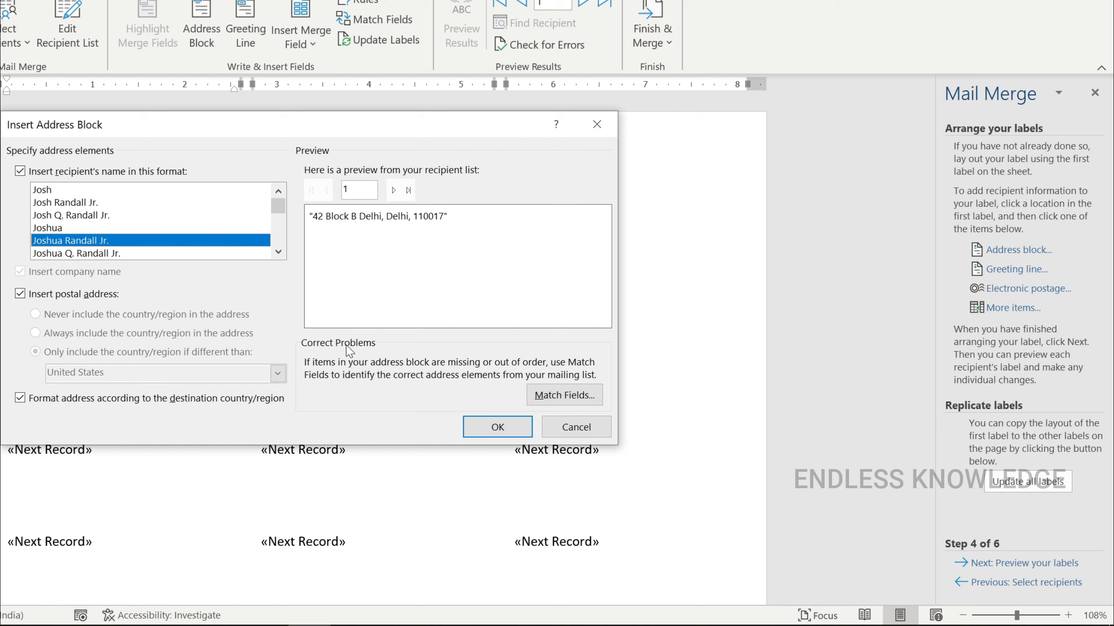
left_click(549, 395)
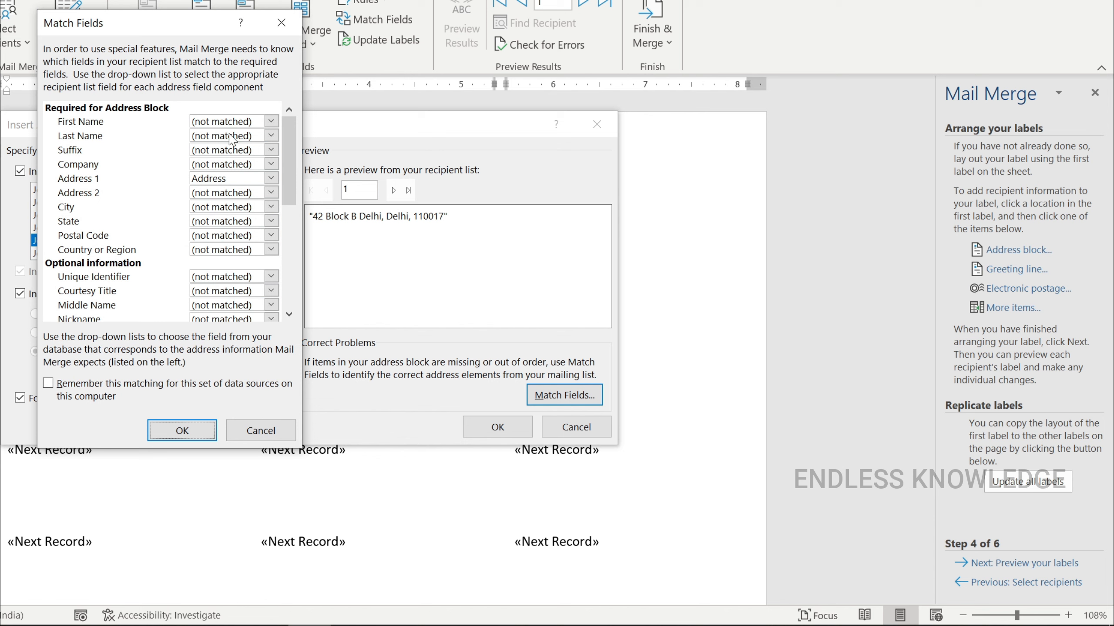
left_click(271, 121)
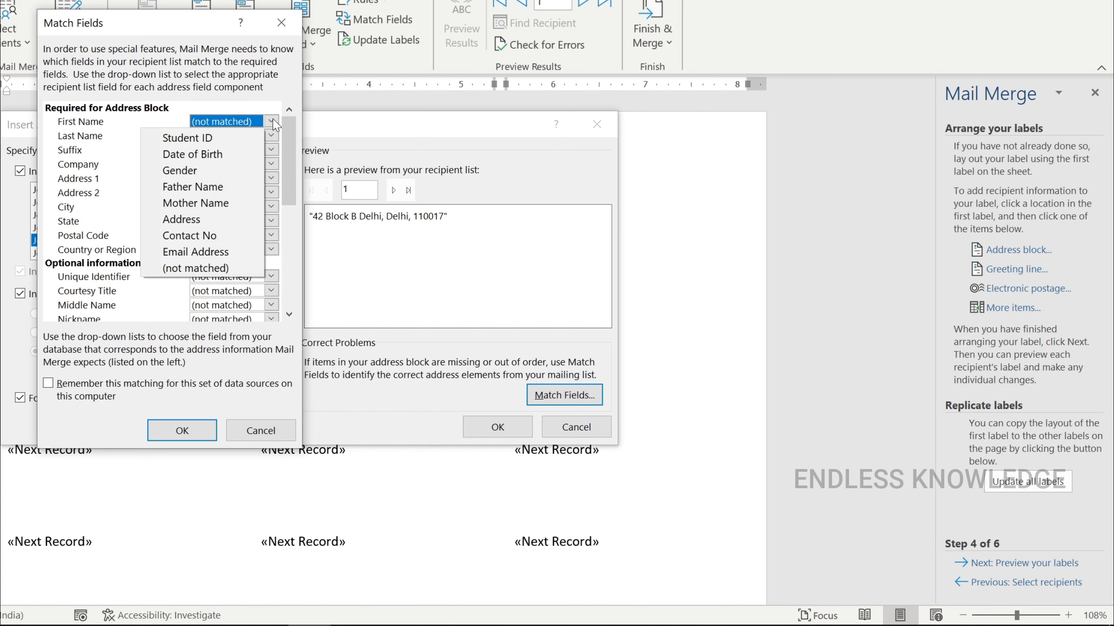
left_click(226, 193)
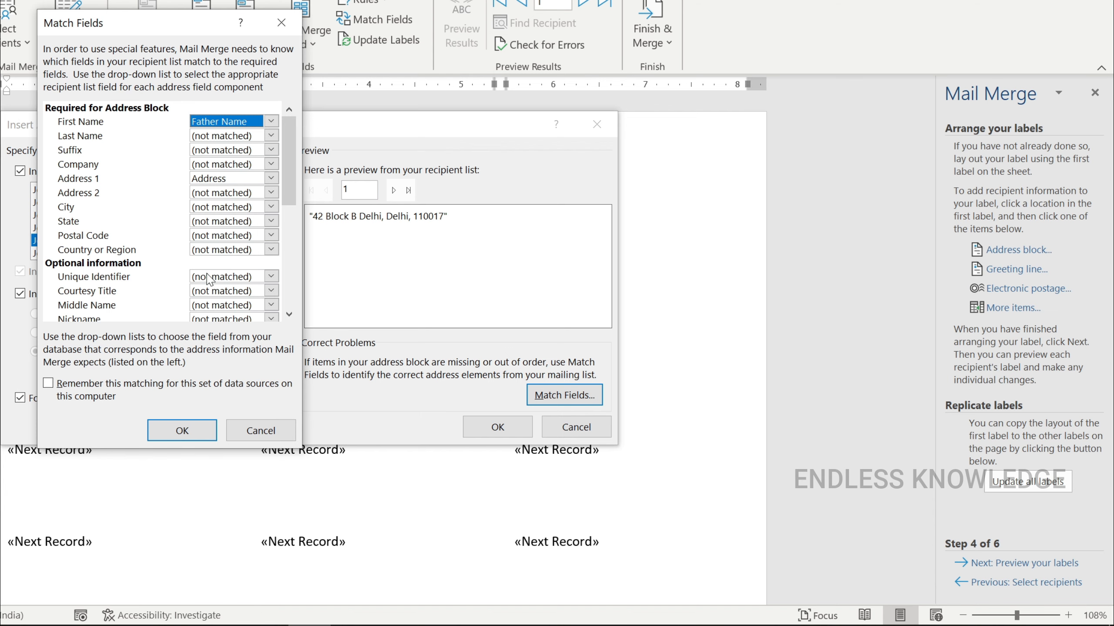
left_click(209, 429)
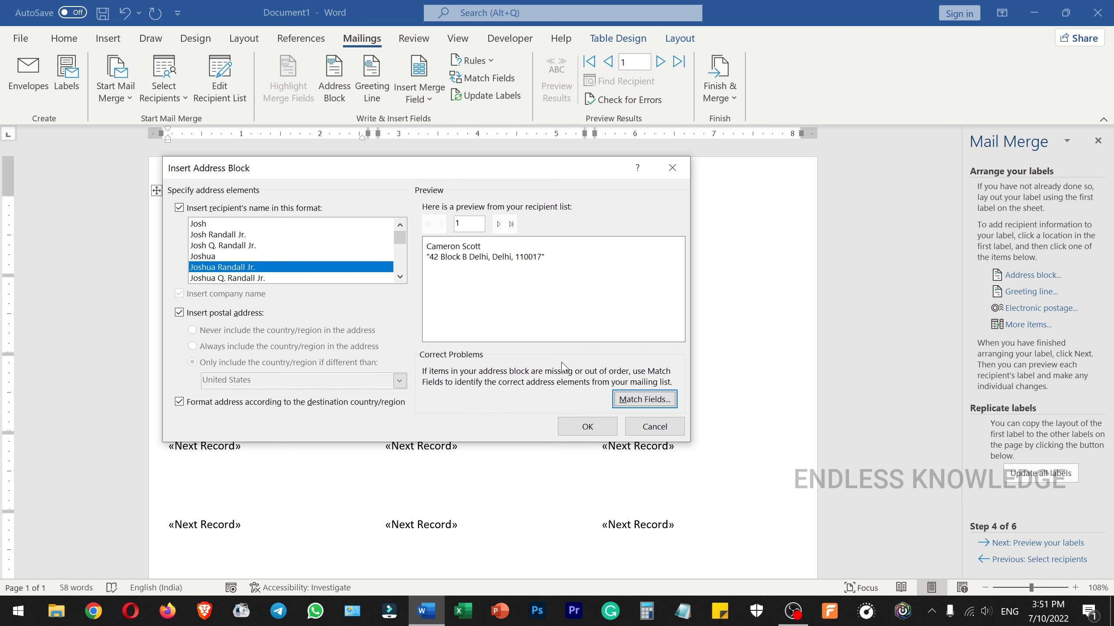
left_click(582, 426)
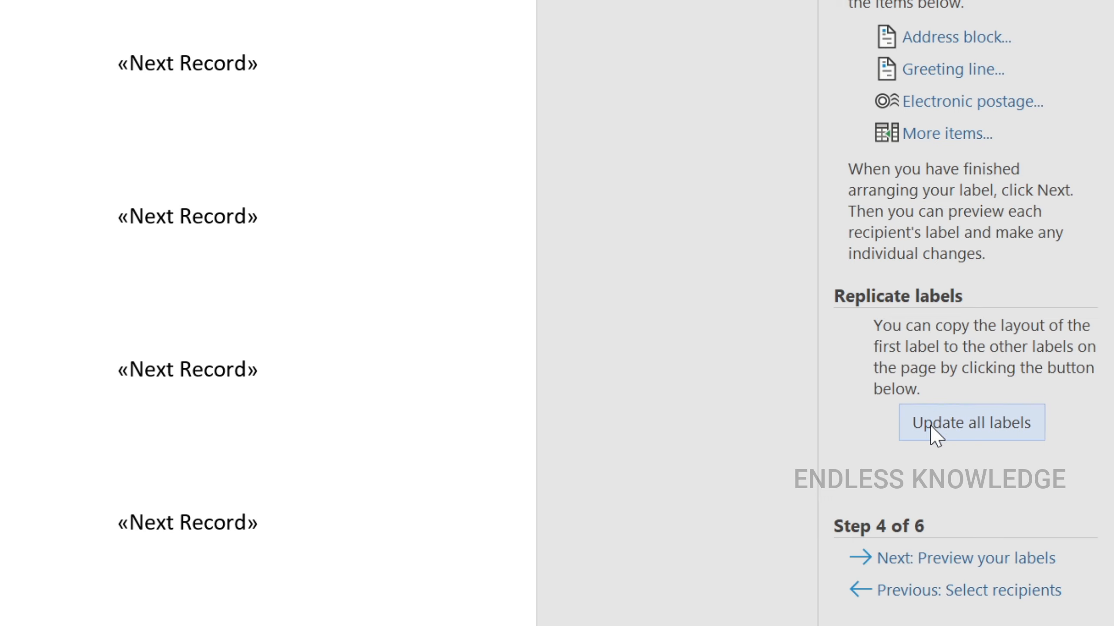
left_click(961, 421)
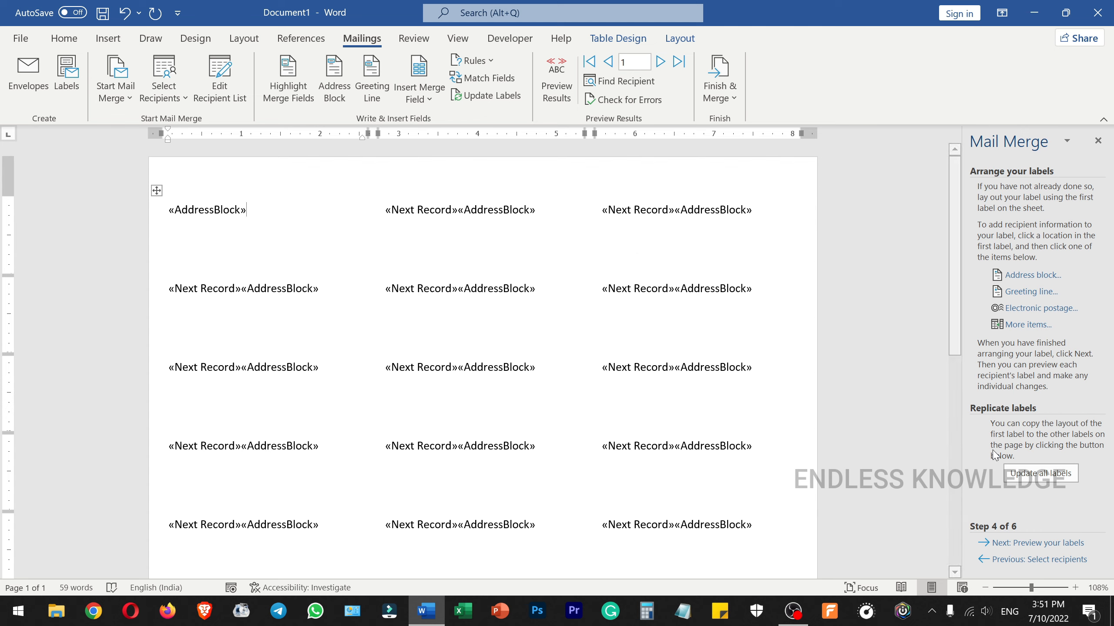
Continue to the label preview and check the individual labels in the first two rows.
left_click(1040, 544)
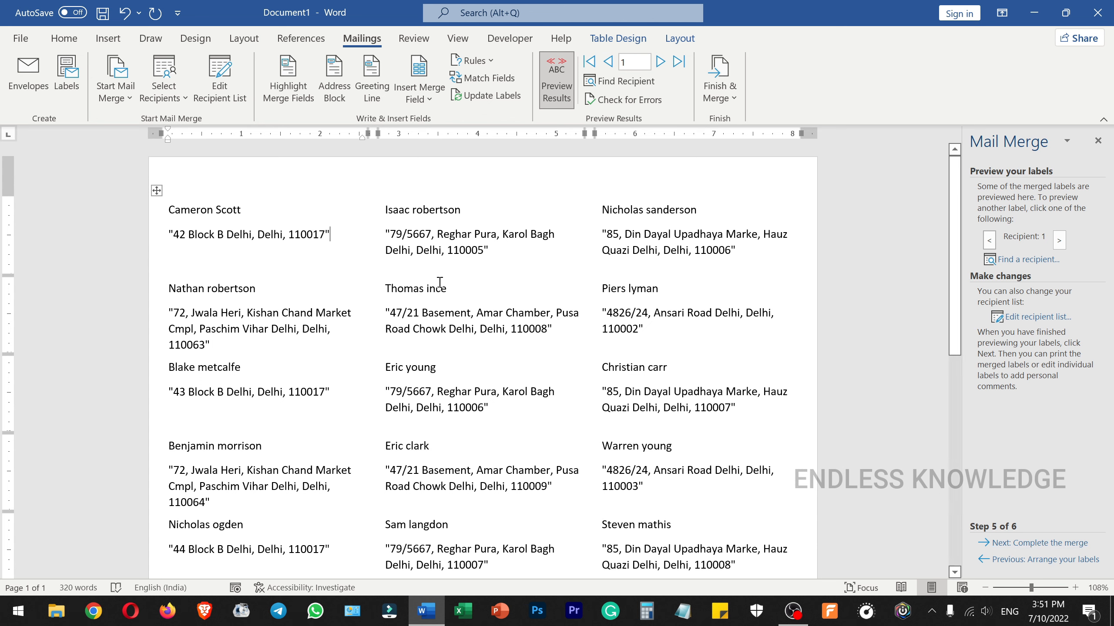
left_click(214, 211)
left_click(409, 210)
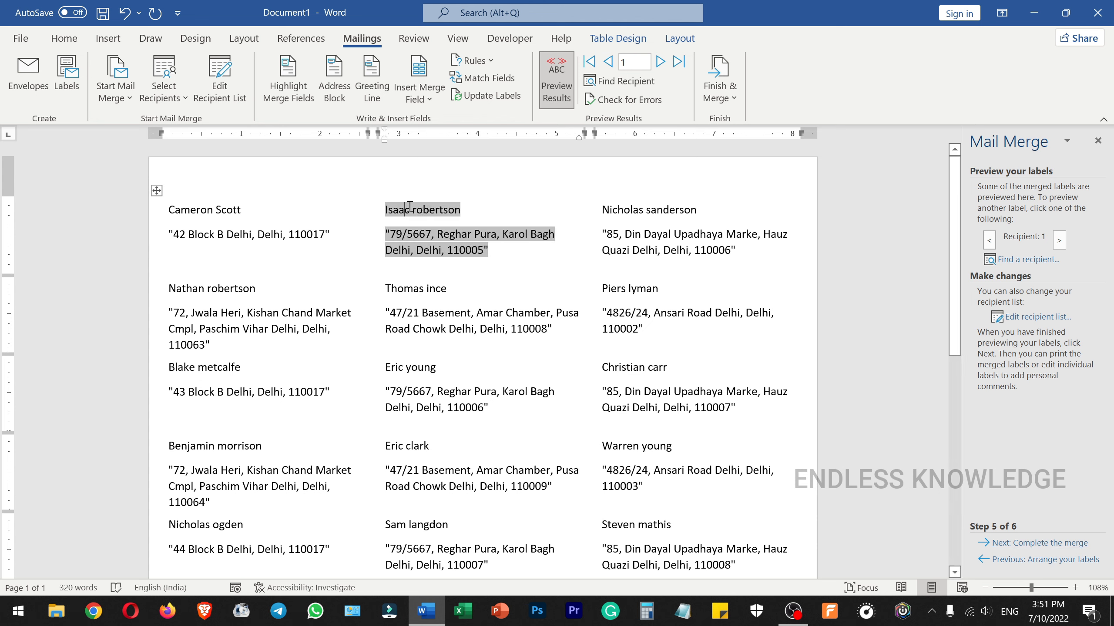
left_click(630, 211)
left_click(646, 289)
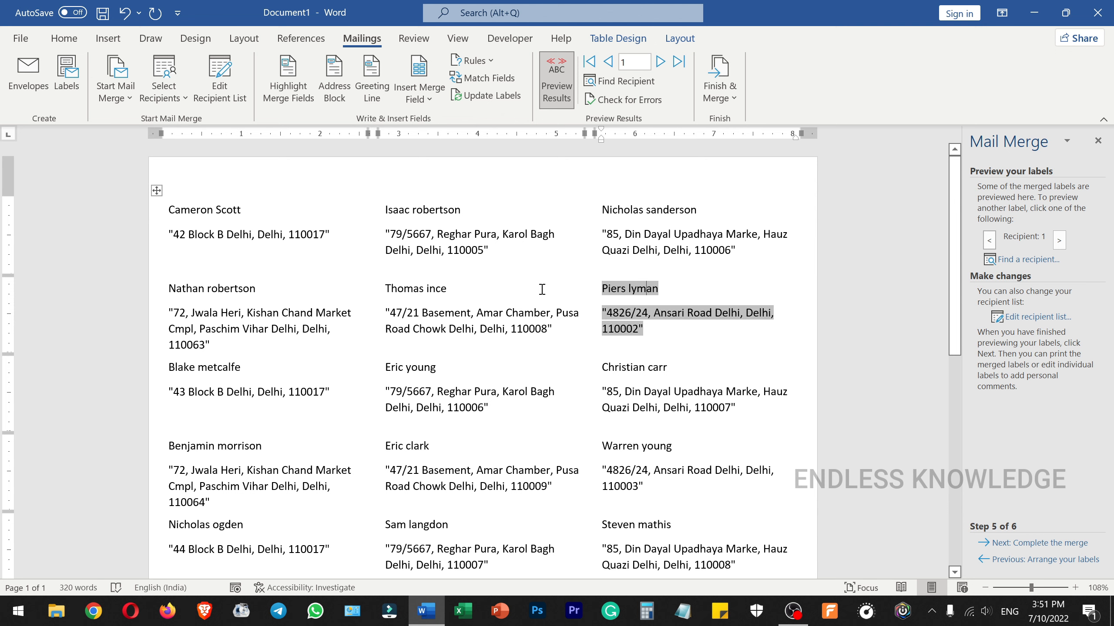
left_click(408, 289)
left_click(188, 286)
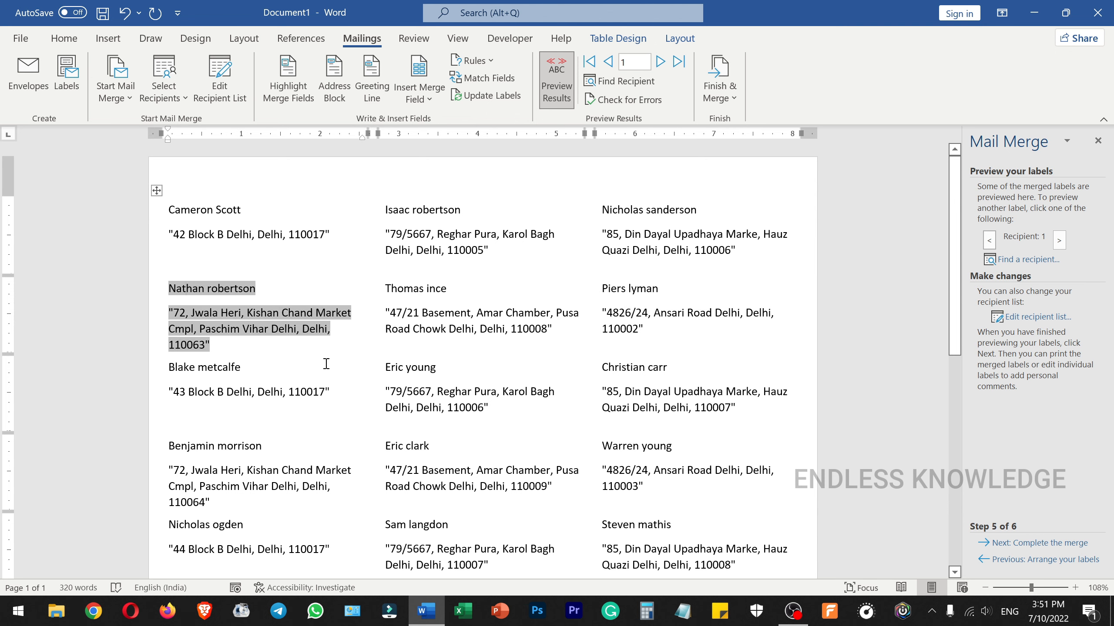
Step the label preview forward to recipient 6 and back to recipient 1.
left_click(660, 64)
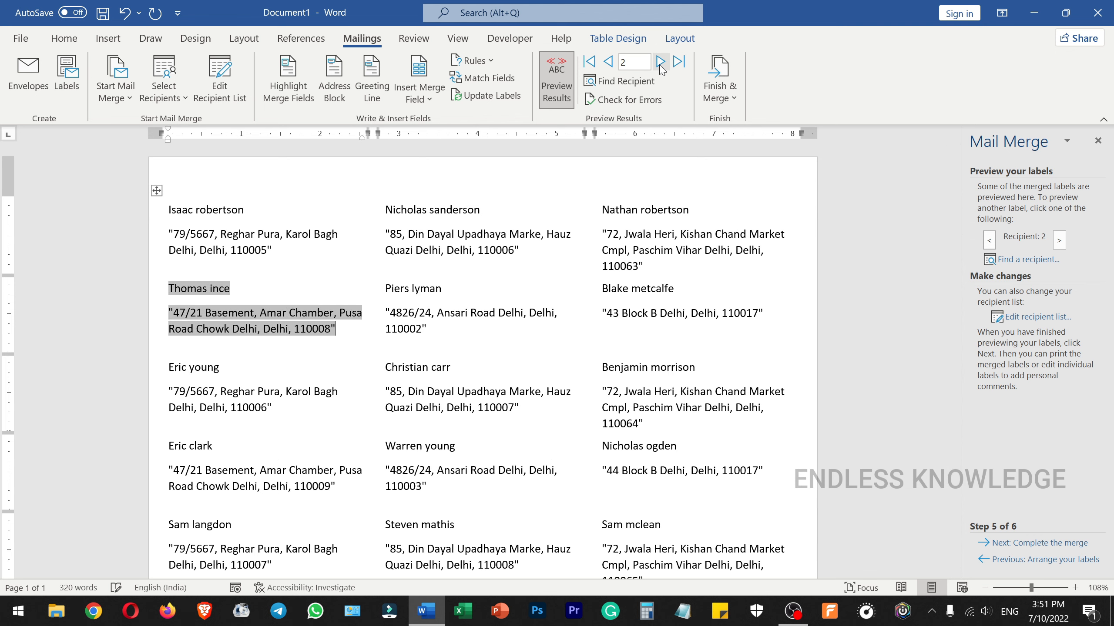
left_click(659, 64)
left_click(660, 64)
left_click(661, 65)
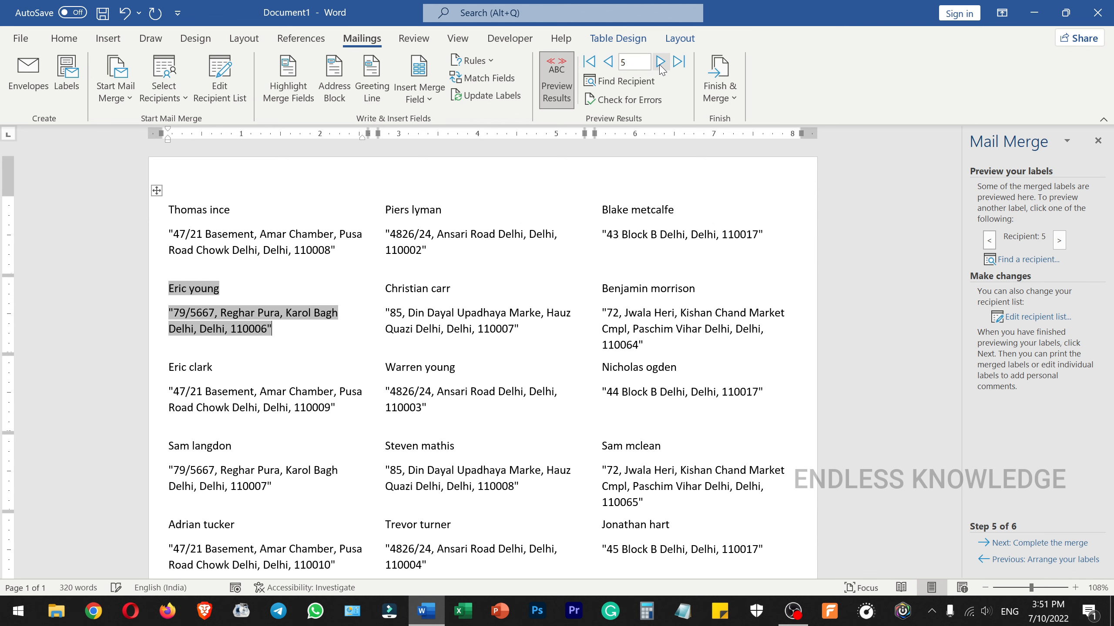
left_click(660, 65)
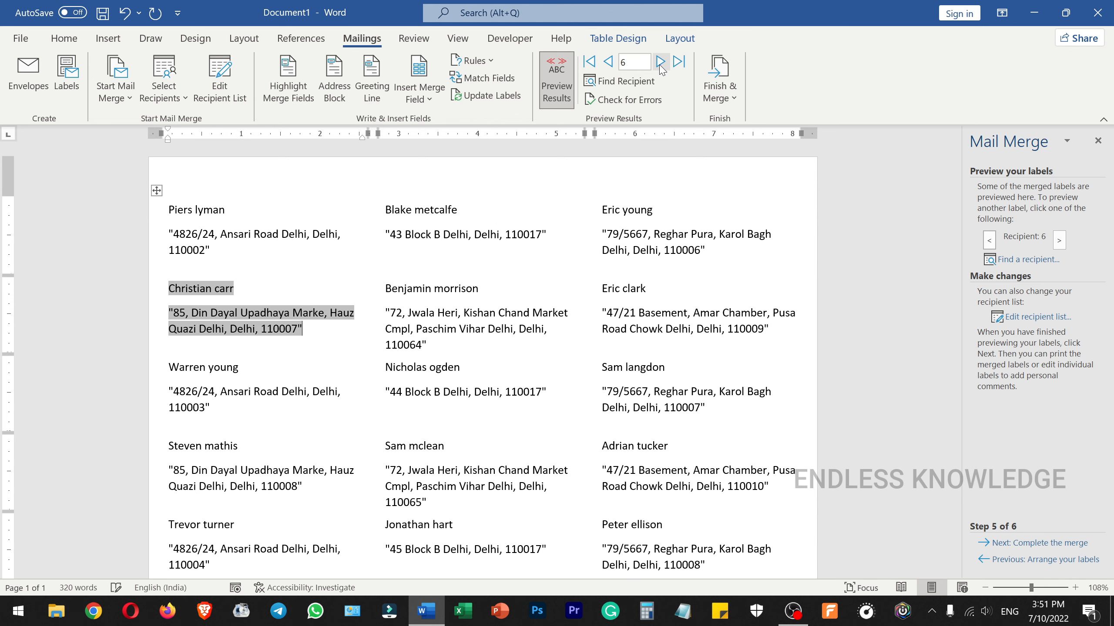
left_click(607, 62)
left_click(607, 62)
left_click(607, 62)
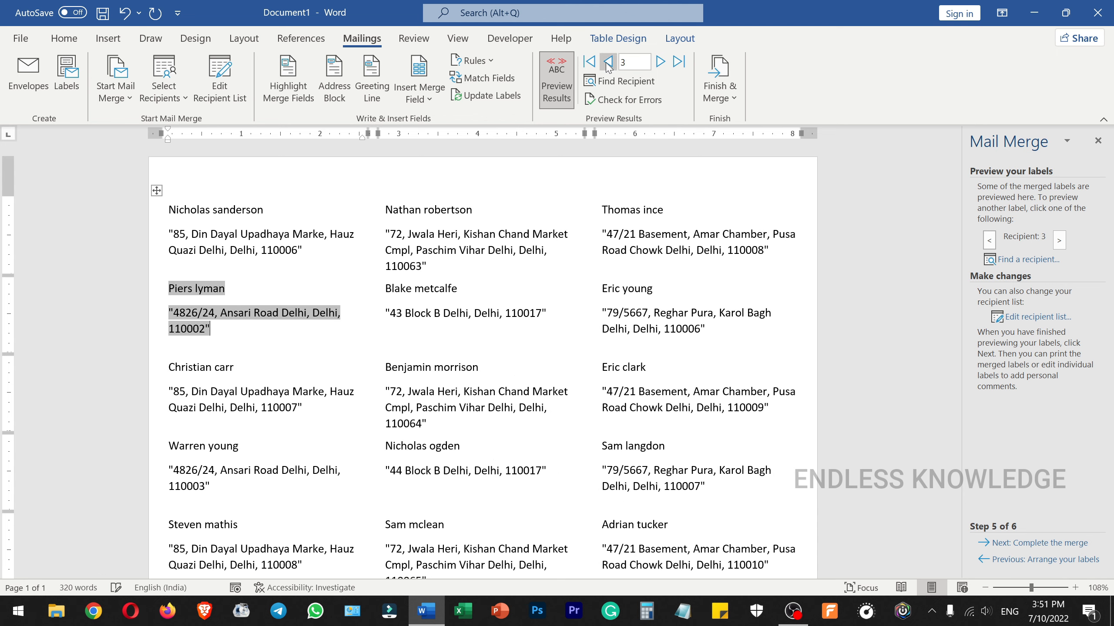
left_click(607, 63)
left_click(607, 63)
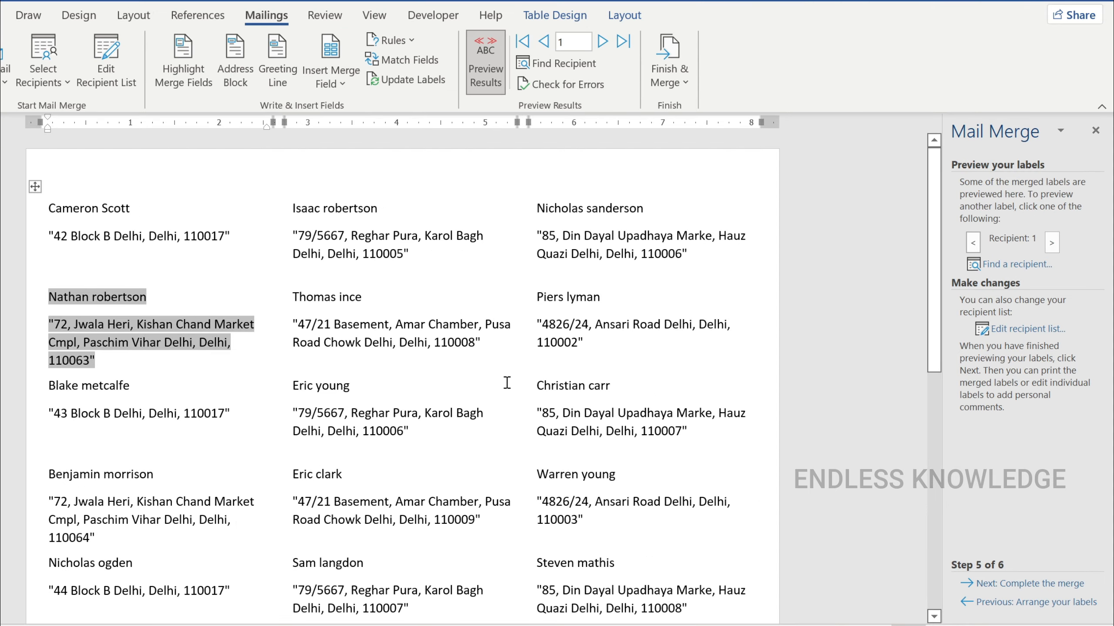
Complete the merge by sending all records to a new document of individual labels.
left_click(1023, 584)
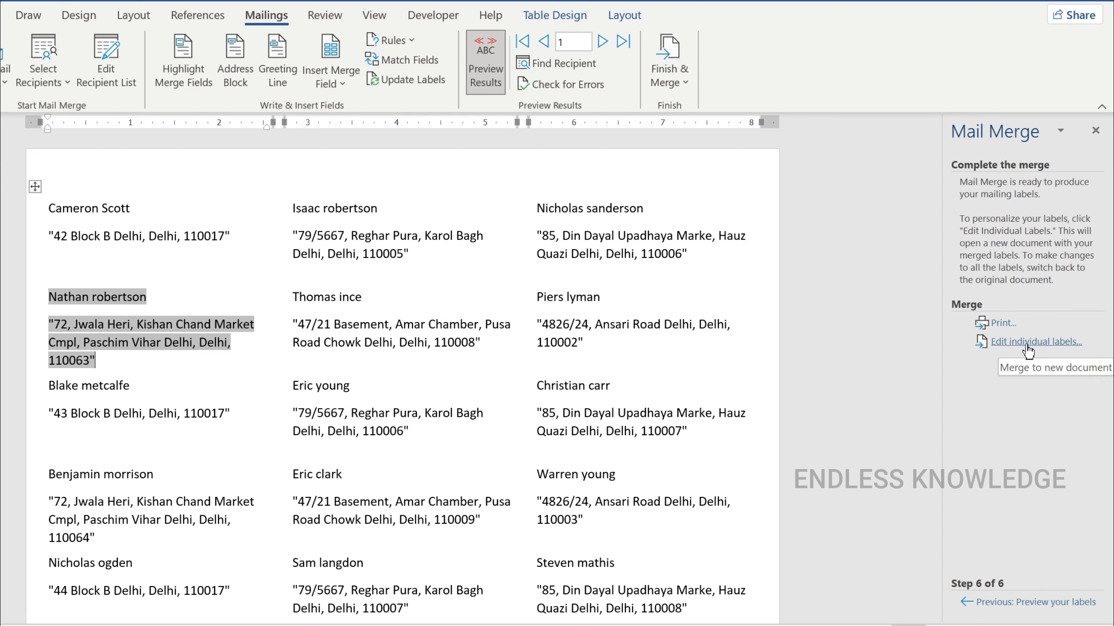
left_click(669, 73)
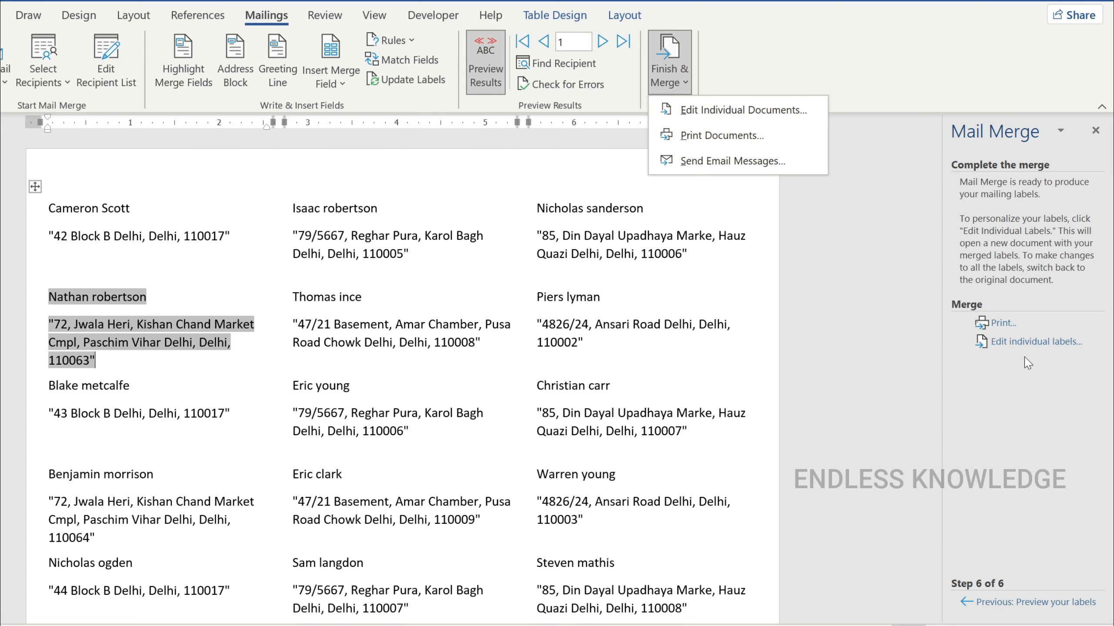
left_click(1034, 345)
left_click(1034, 344)
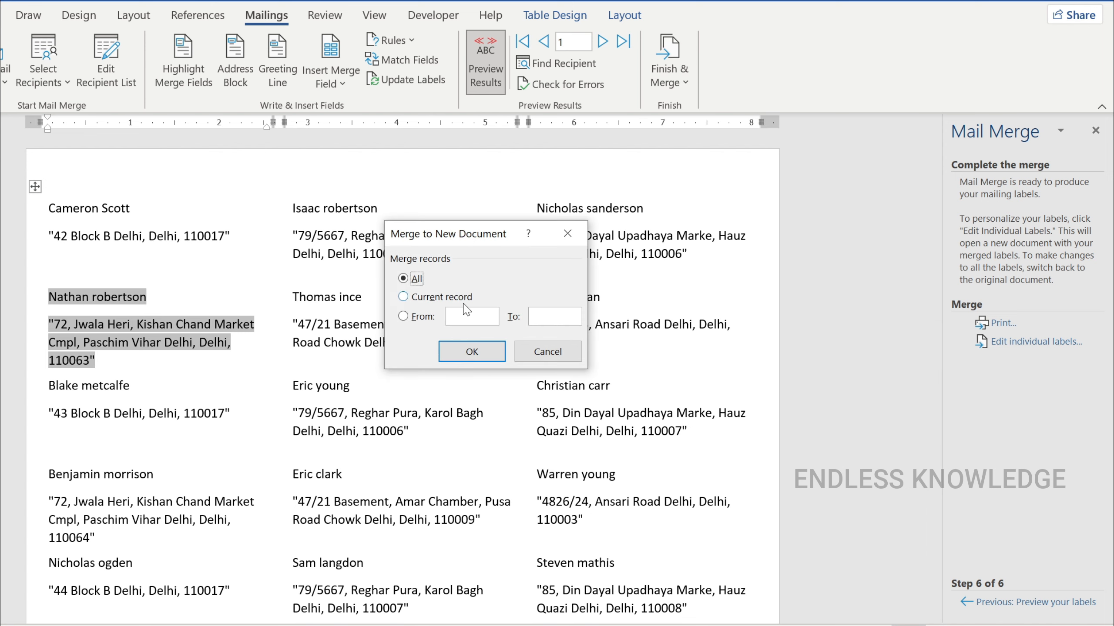
left_click(442, 301)
left_click(406, 317)
left_click(420, 281)
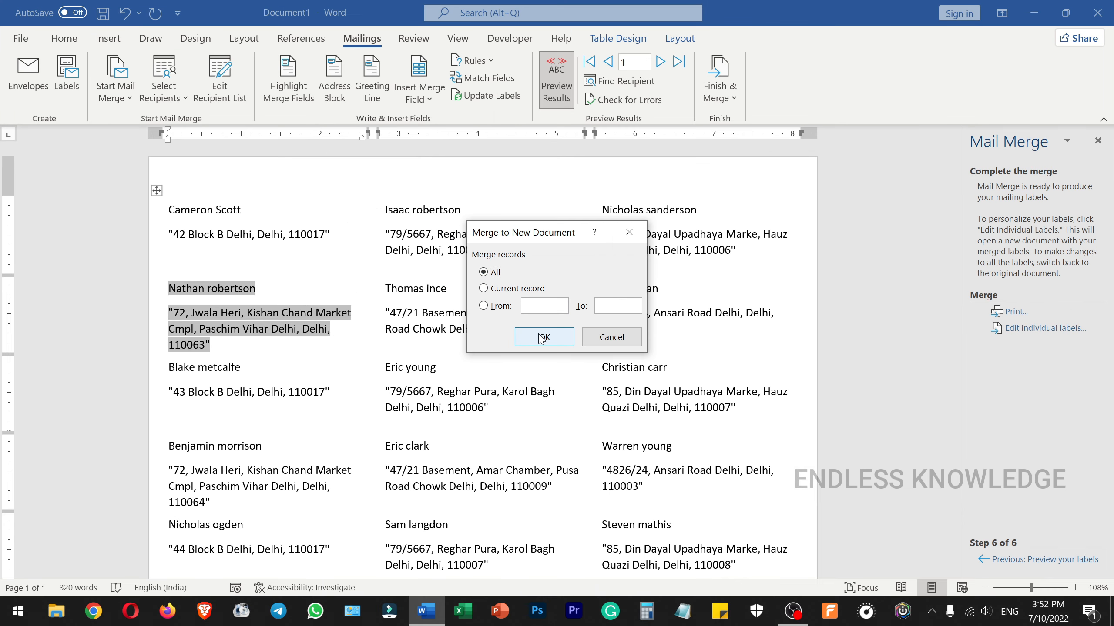
left_click(542, 338)
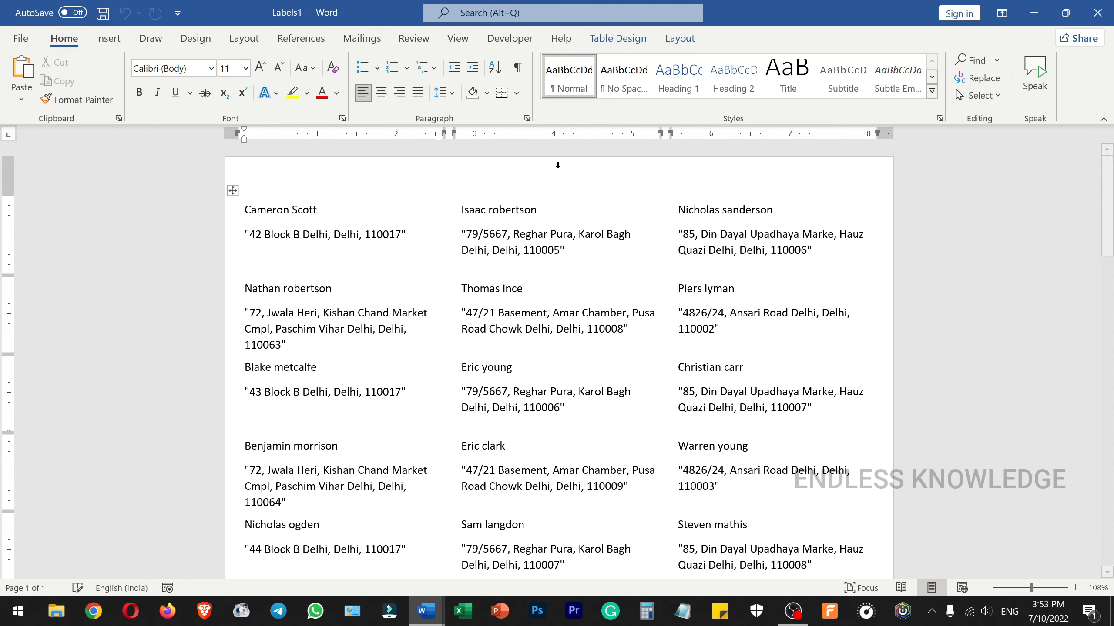
Look through the pages of merged labels and return to the start of the document.
scroll(607, 211, "down", 10)
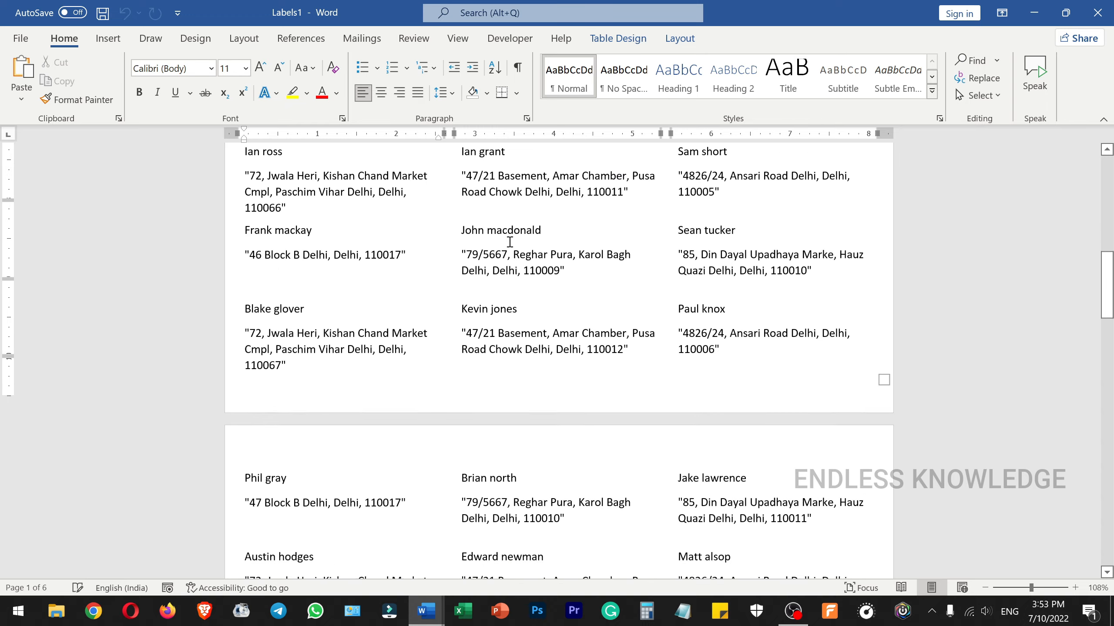
scroll(510, 242, "down", 15)
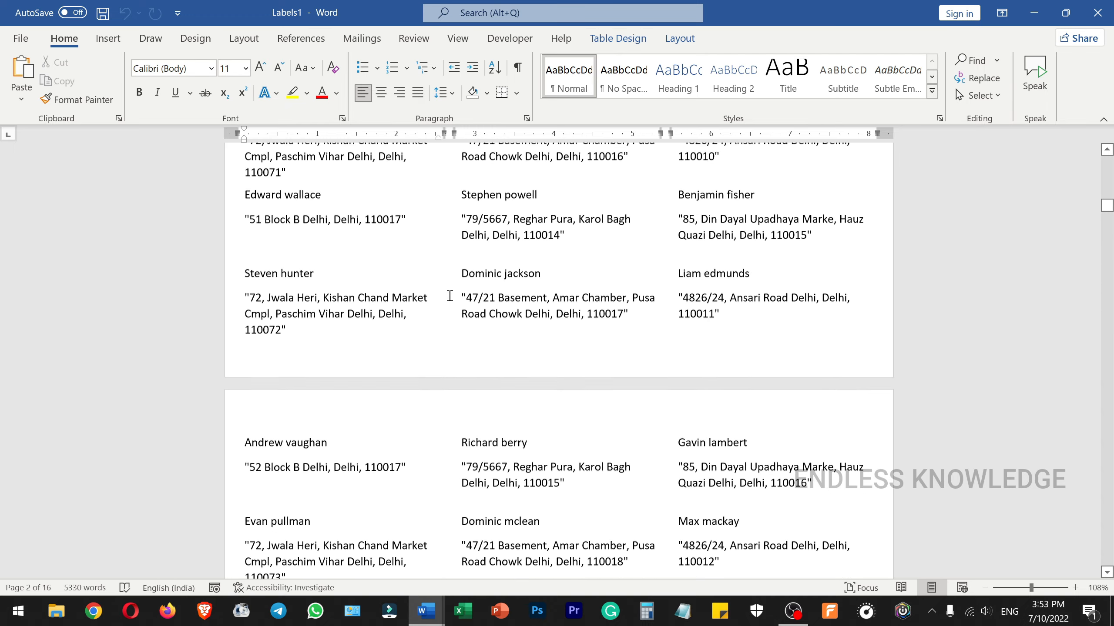
scroll(450, 297, "down", 7)
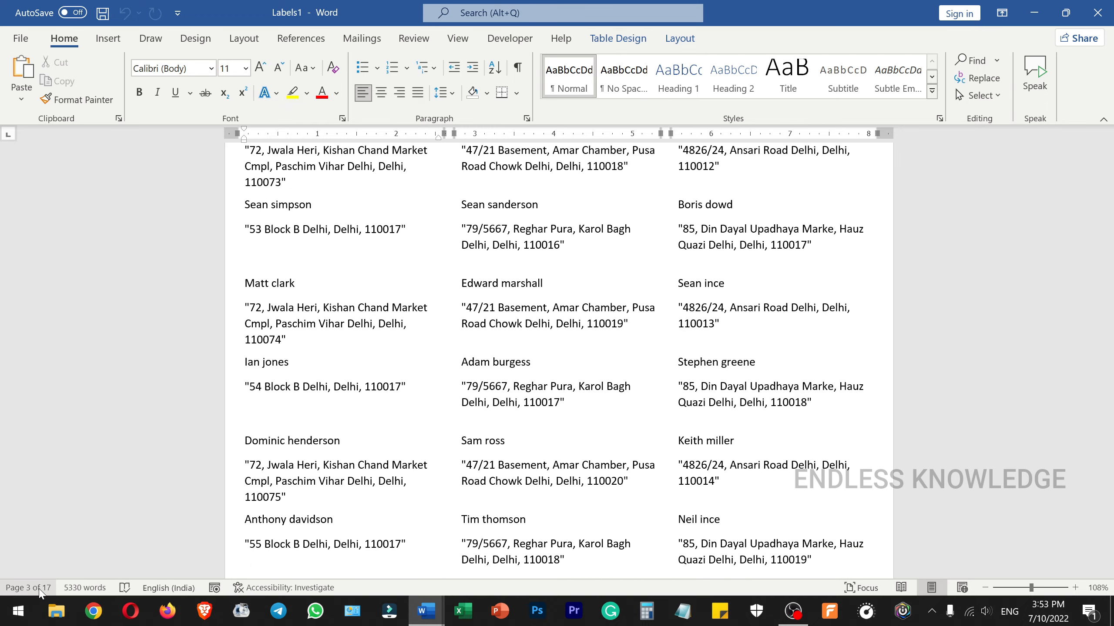
scroll(723, 332, "down", 9)
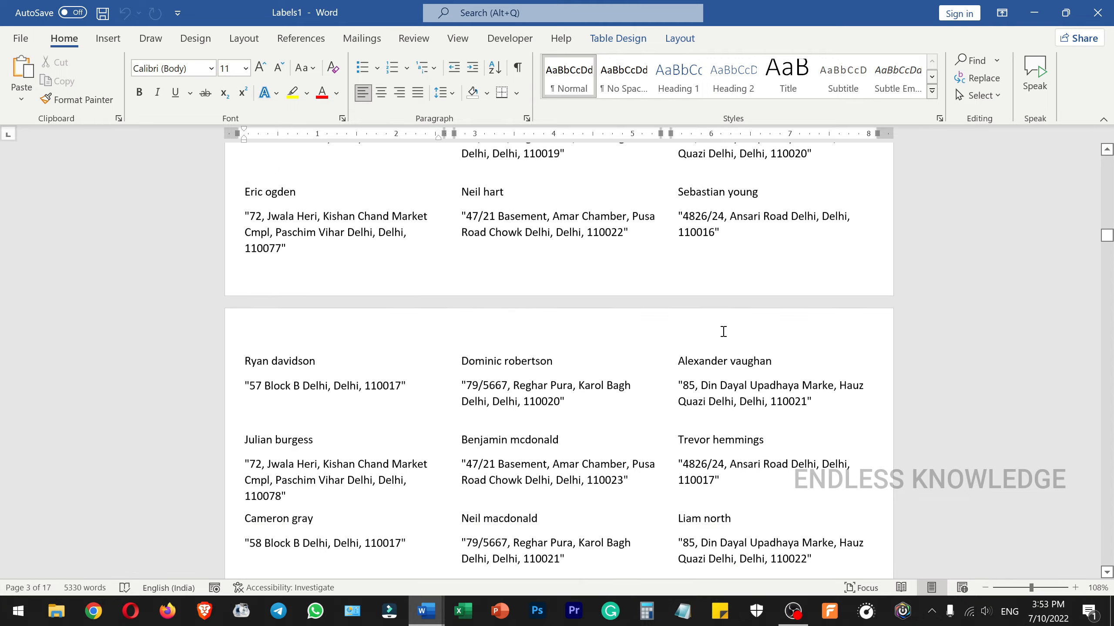
scroll(723, 331, "down", 15)
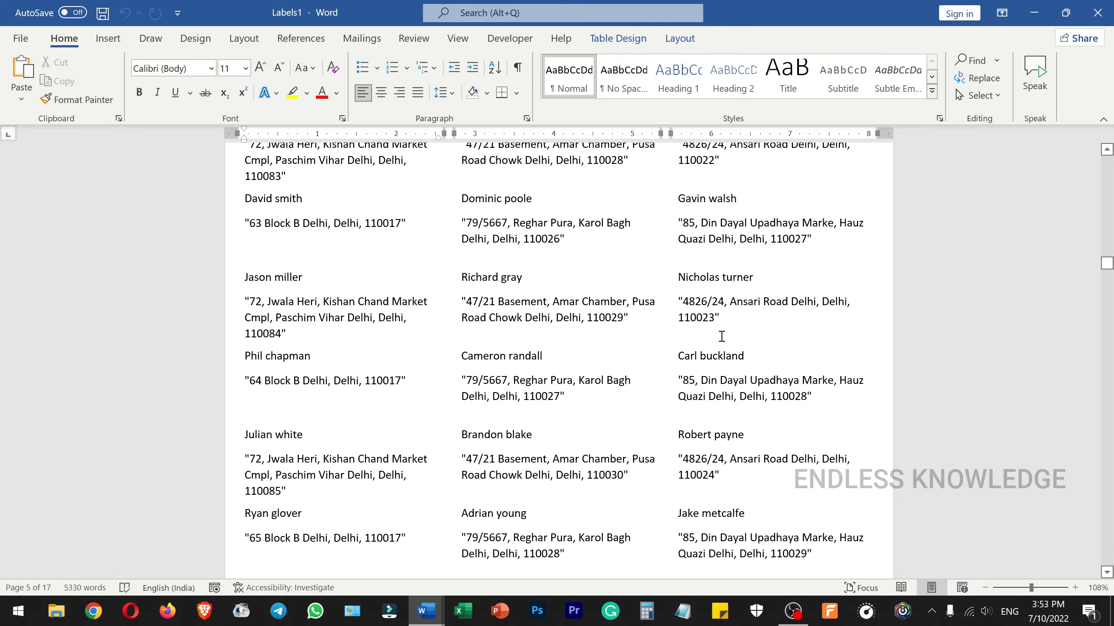
scroll(721, 336, "down", 10)
key("ctrl+Home")
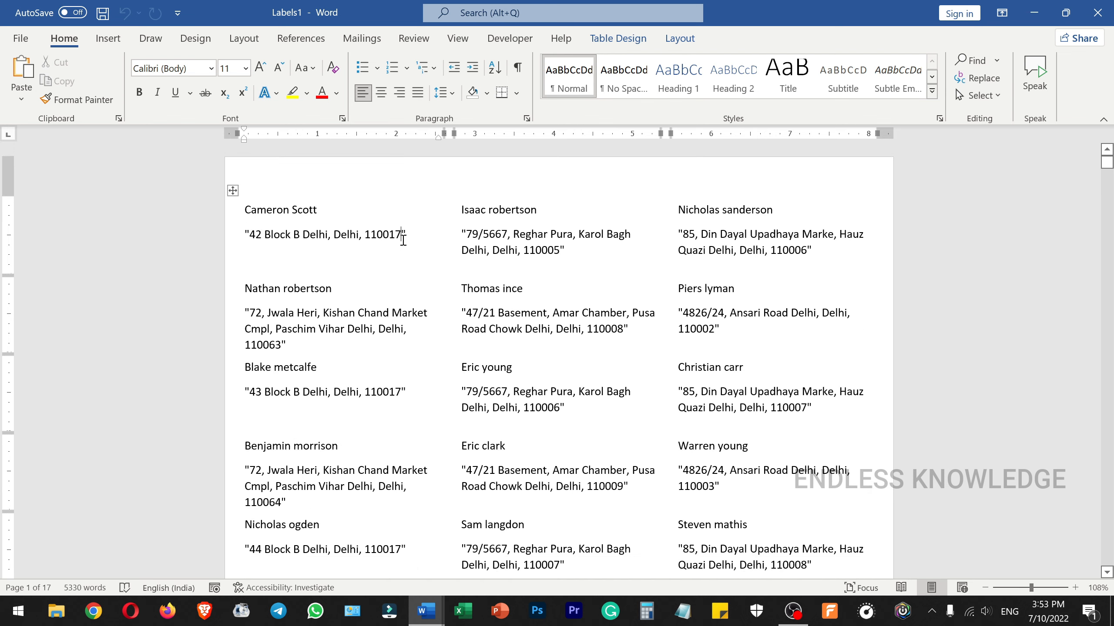
Page through the print preview of the merged labels and return to the document without printing.
key("ctrl+p")
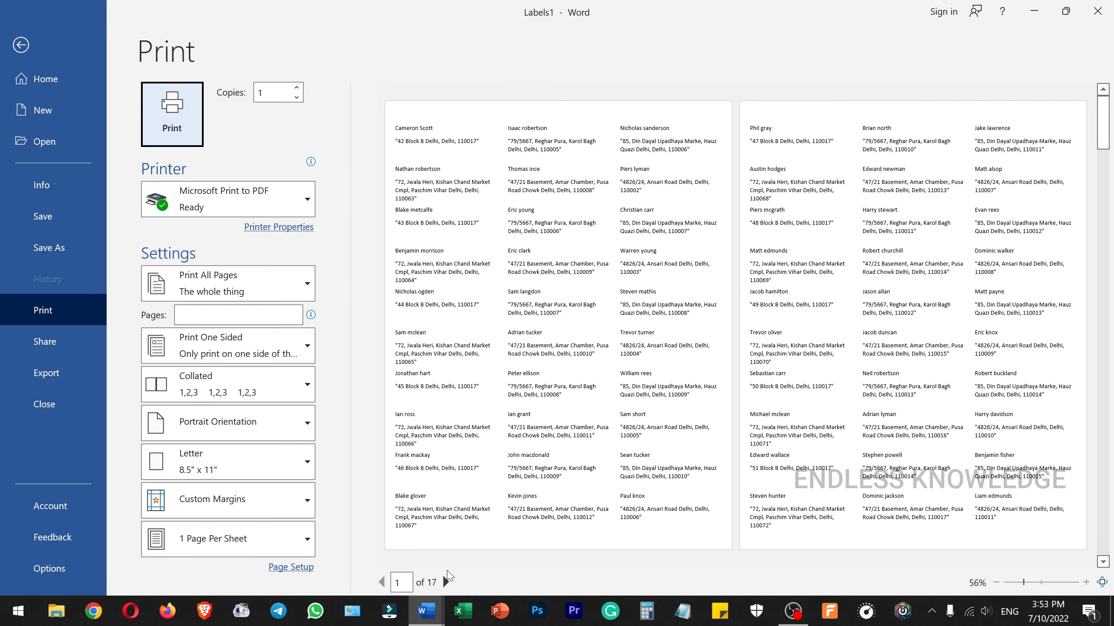
left_click(446, 583)
left_click(446, 582)
left_click(446, 583)
left_click(446, 583)
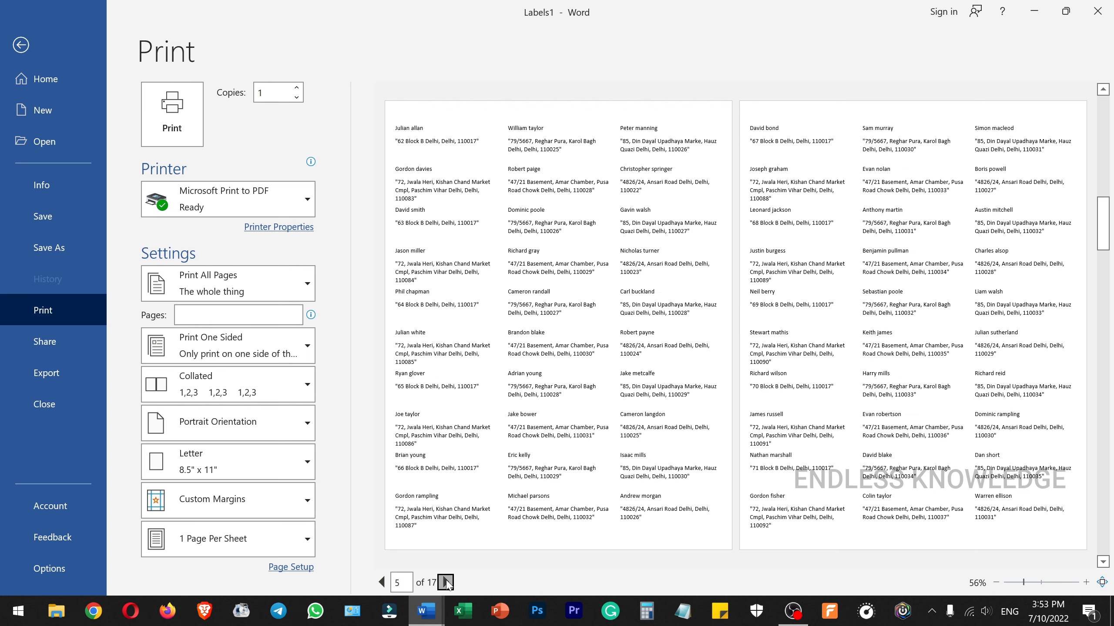
left_click(446, 582)
key("Escape")
left_click(414, 246)
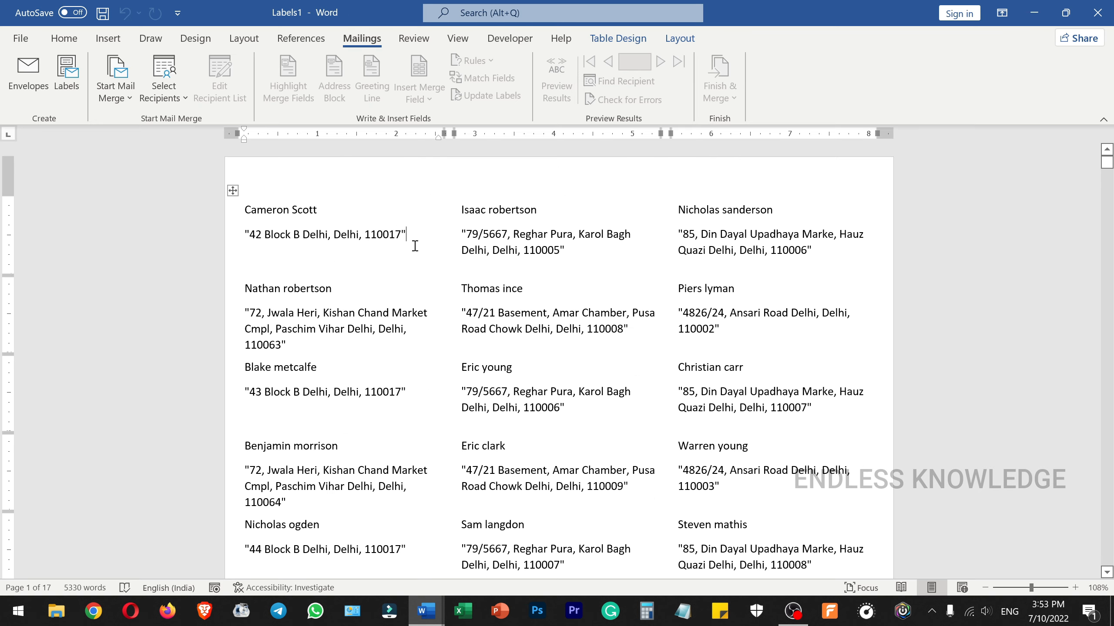
Apply All Borders to every label in the merged document.
left_click(64, 38)
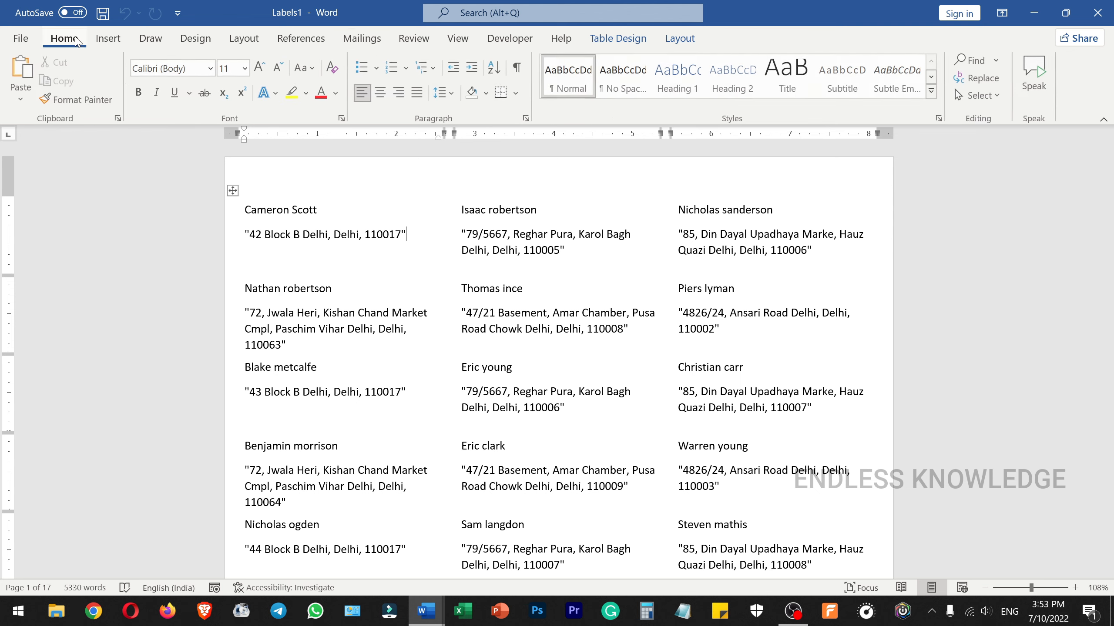
key("ctrl+a")
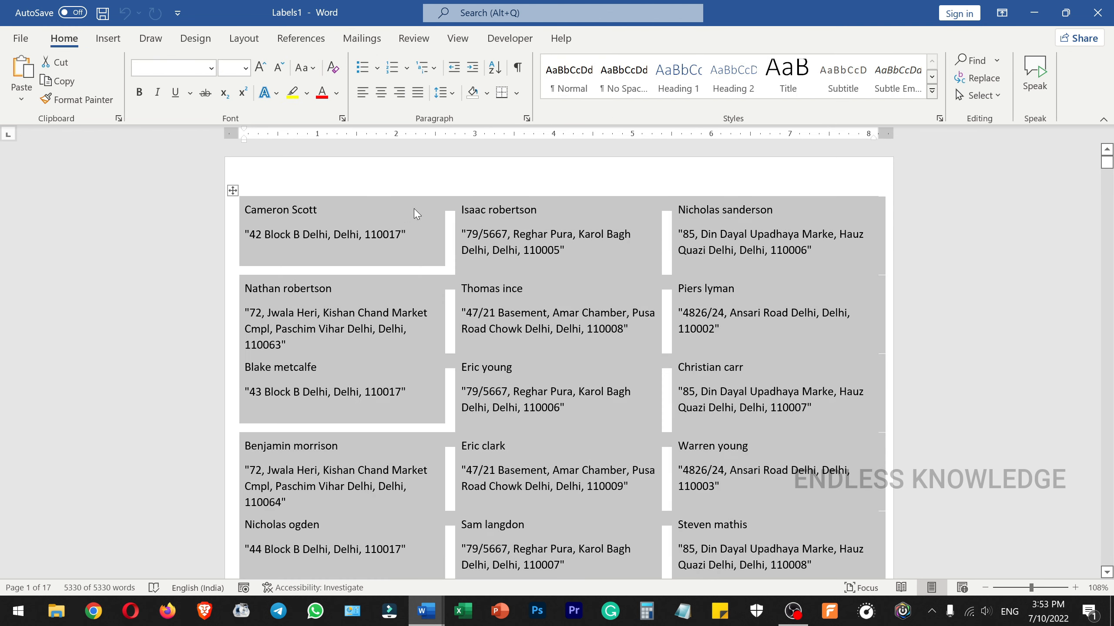
left_click(517, 93)
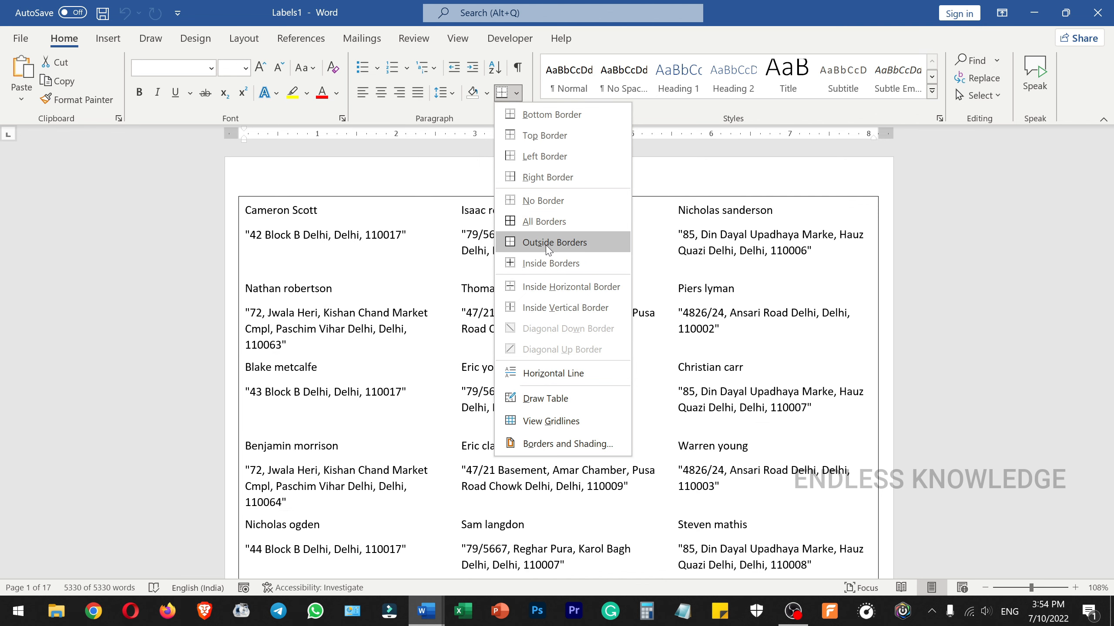
left_click(545, 221)
left_click(433, 242)
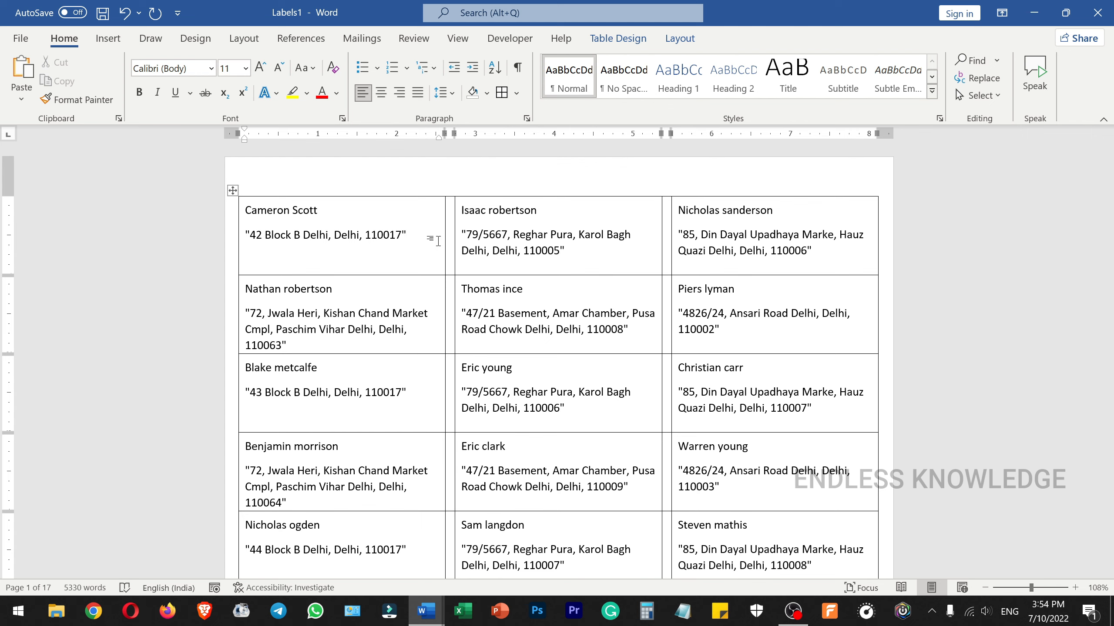
left_click(369, 45)
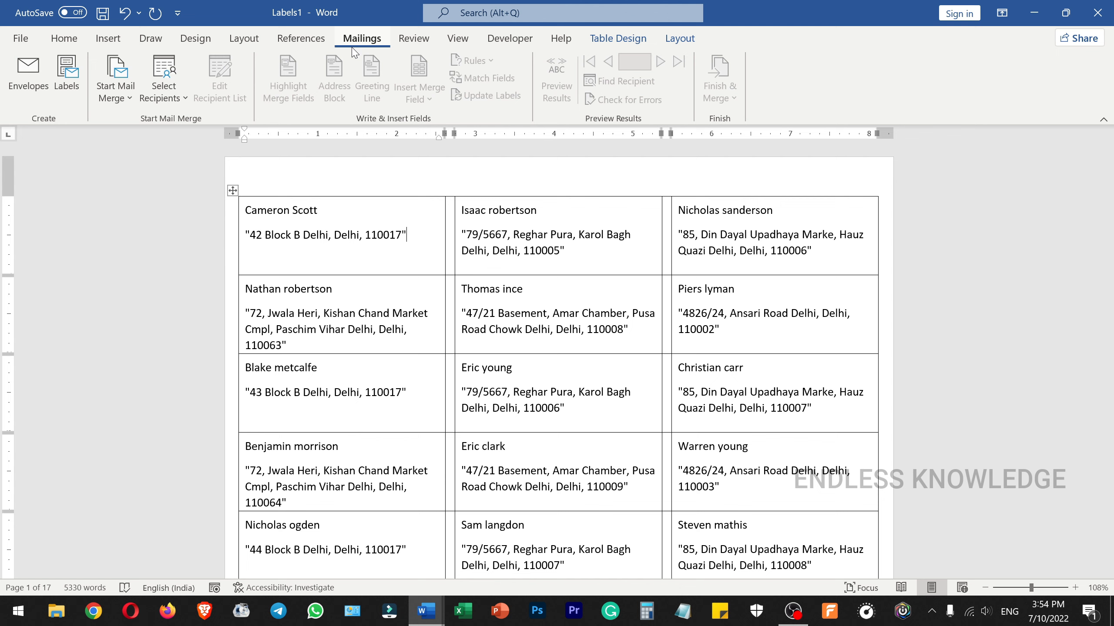
left_click(66, 73)
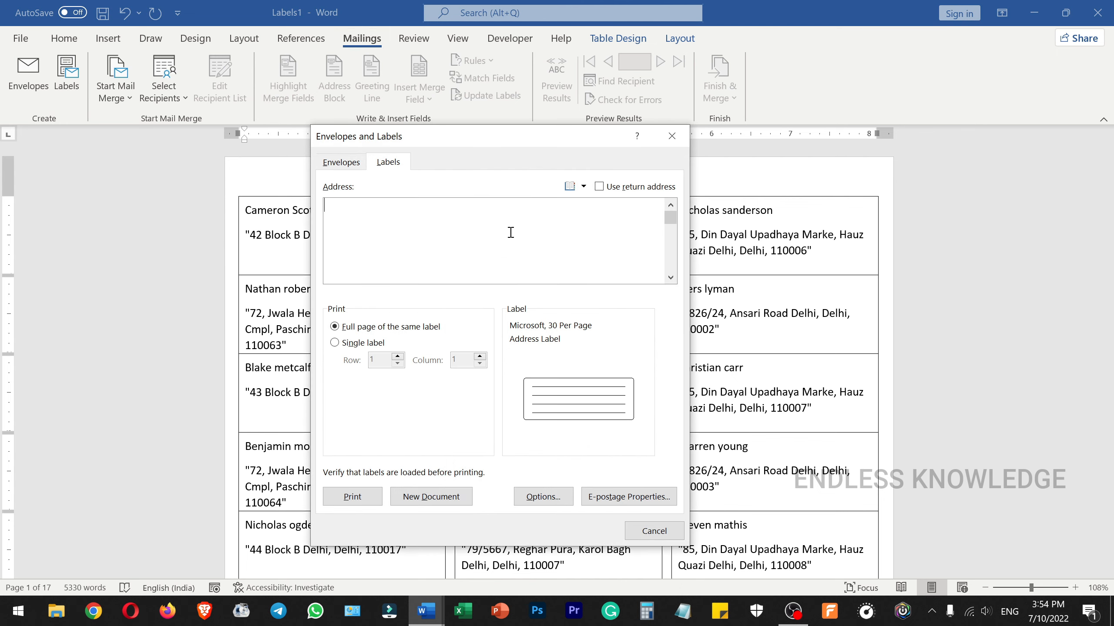
left_click(655, 530)
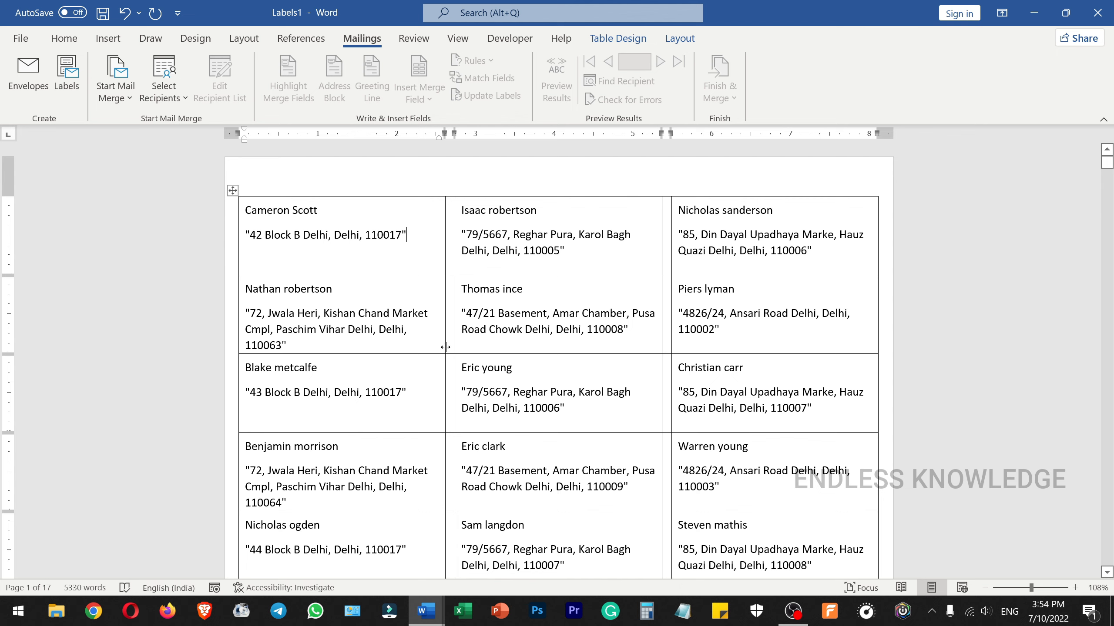
left_click(115, 86)
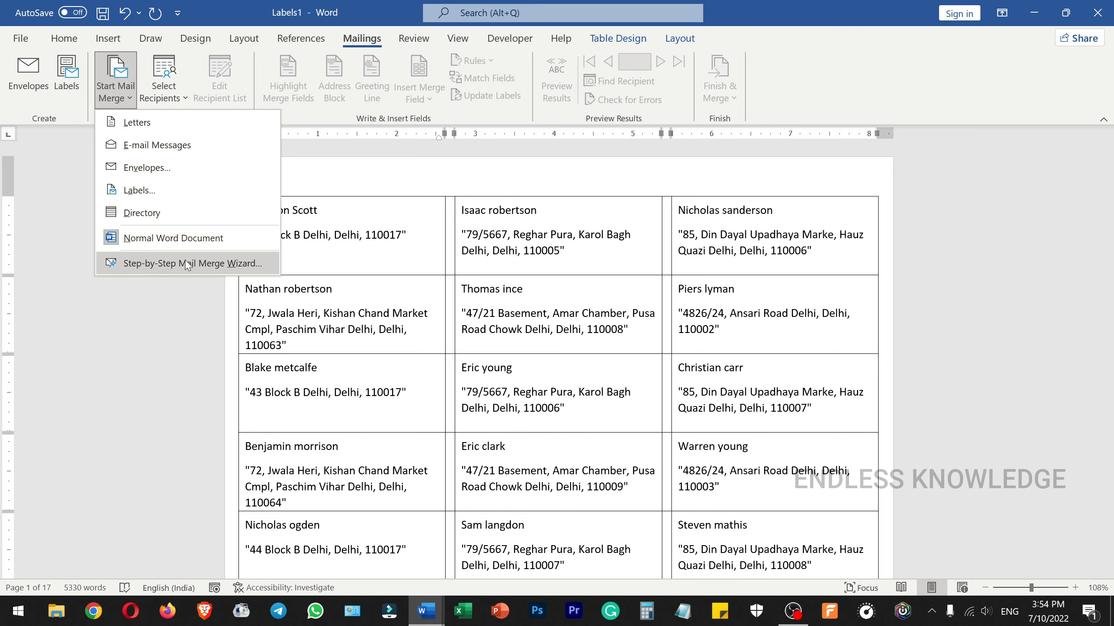
left_click(410, 260)
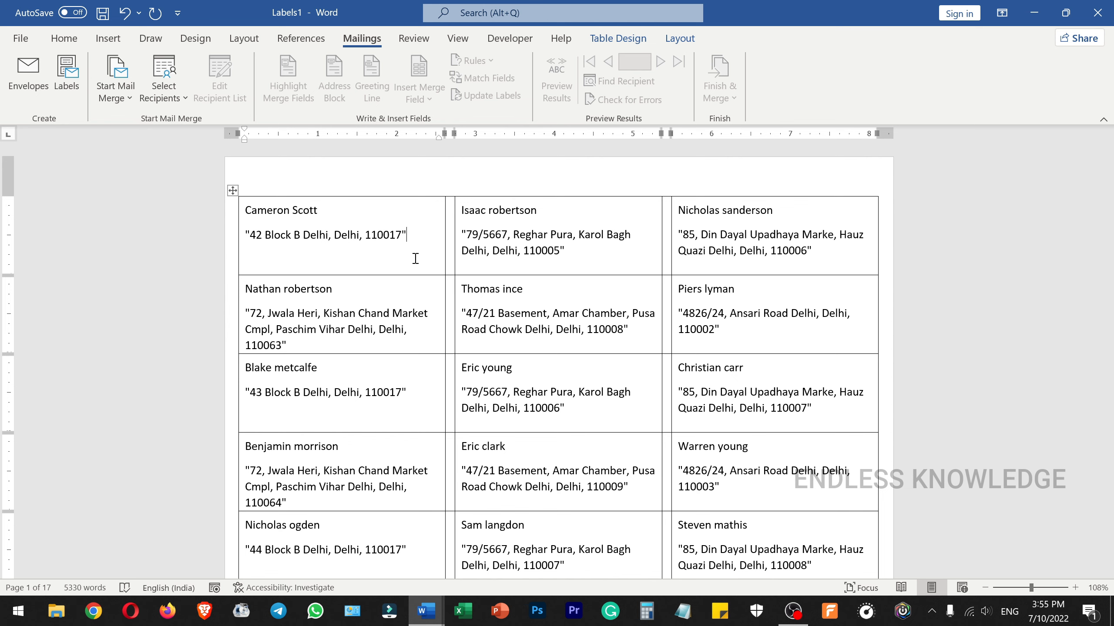
Search the online templates for new documents using the word "labels".
left_click(20, 39)
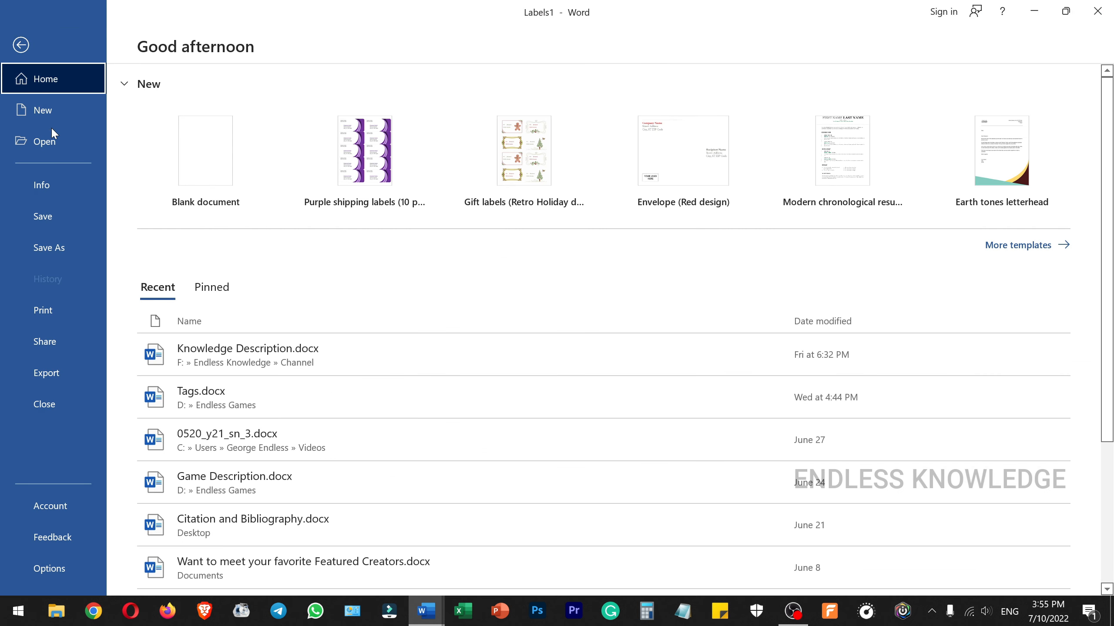
left_click(60, 117)
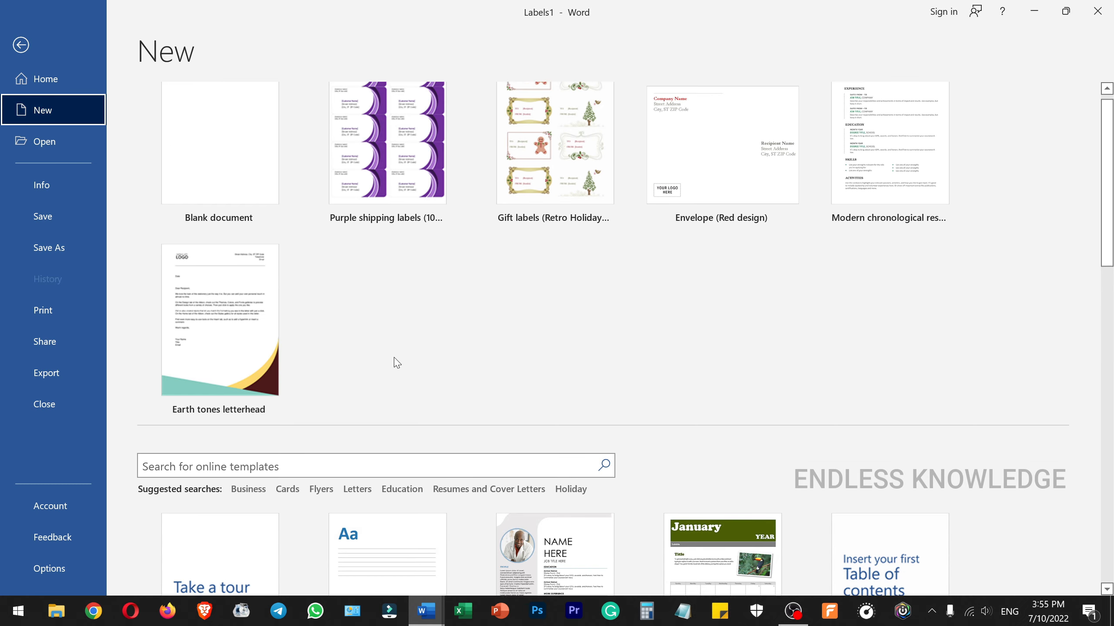
scroll(397, 363, "down", 4)
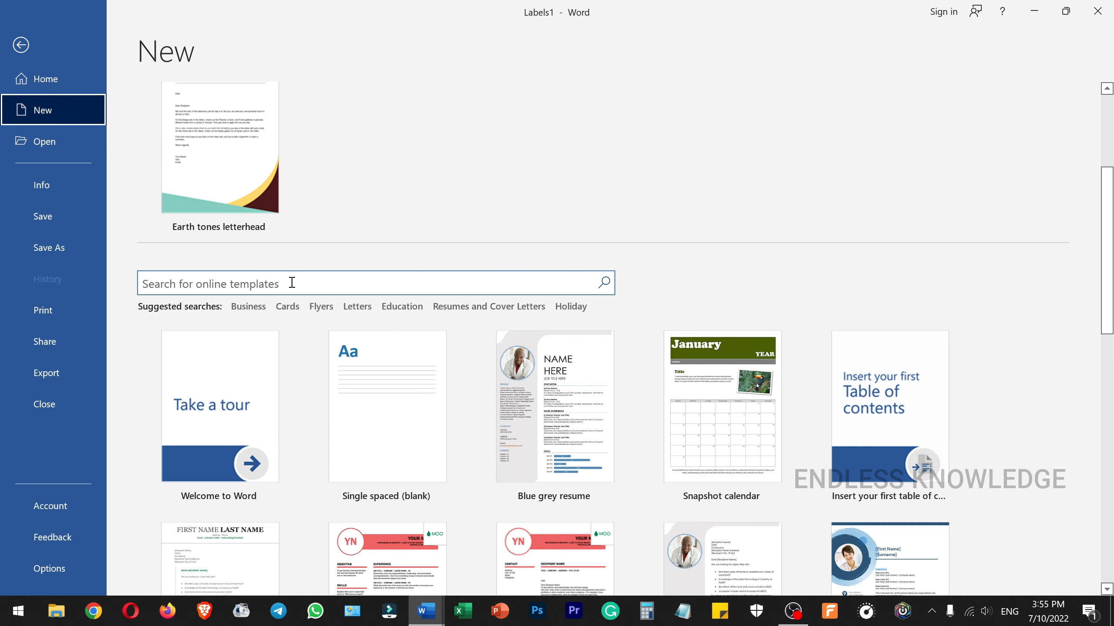
left_click(291, 282)
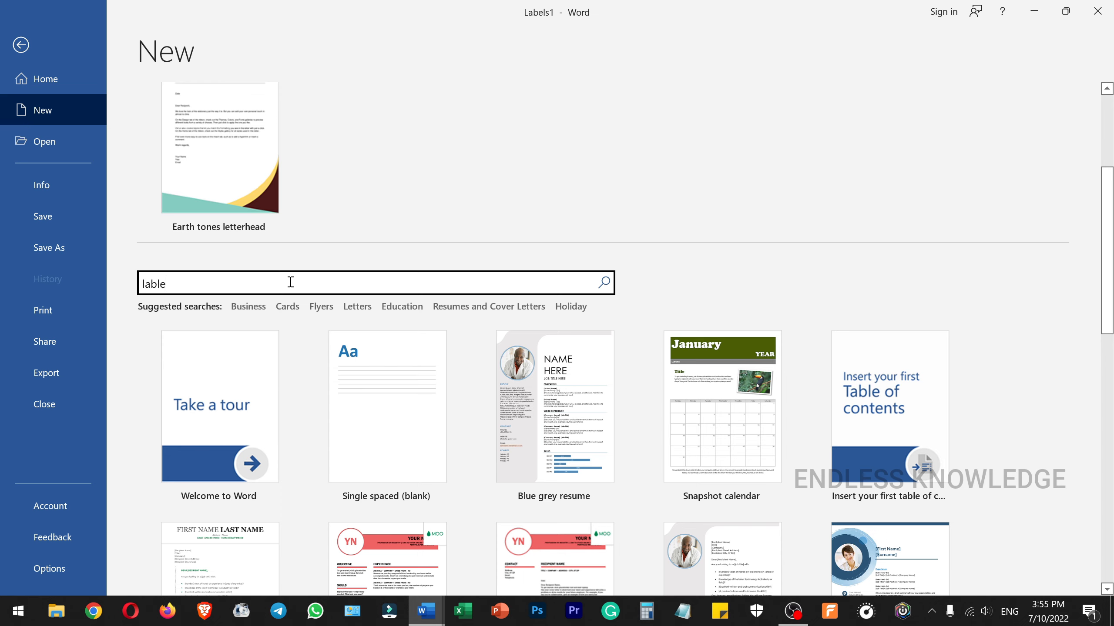
type("labels")
key("Return")
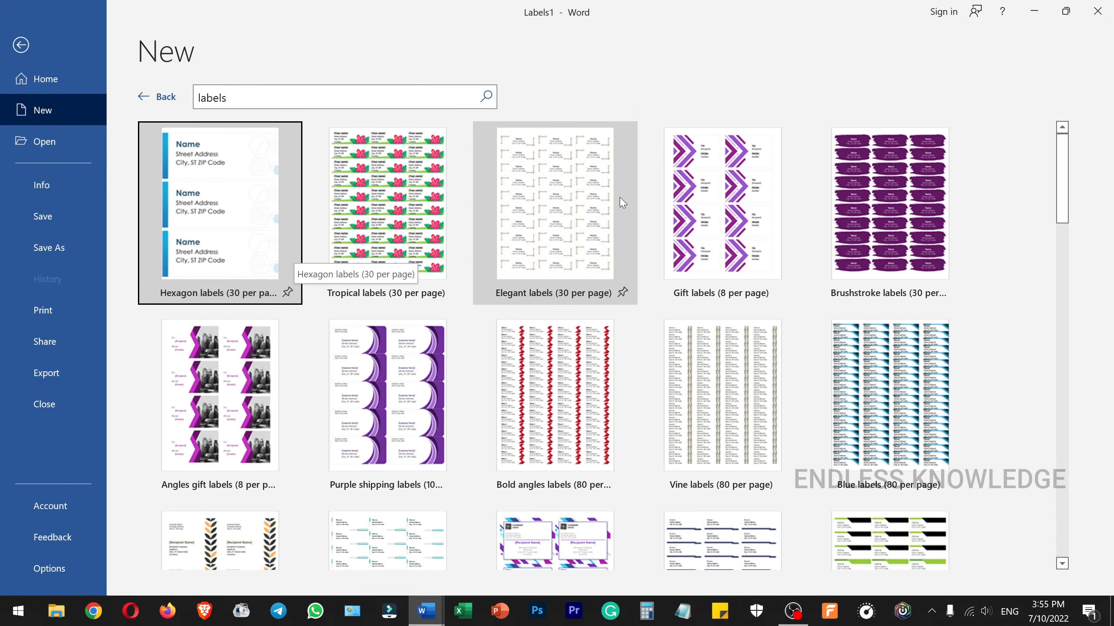
Preview the Purple shipping labels (10 per page) template and close the preview without creating a document.
scroll(789, 207, "down", 3)
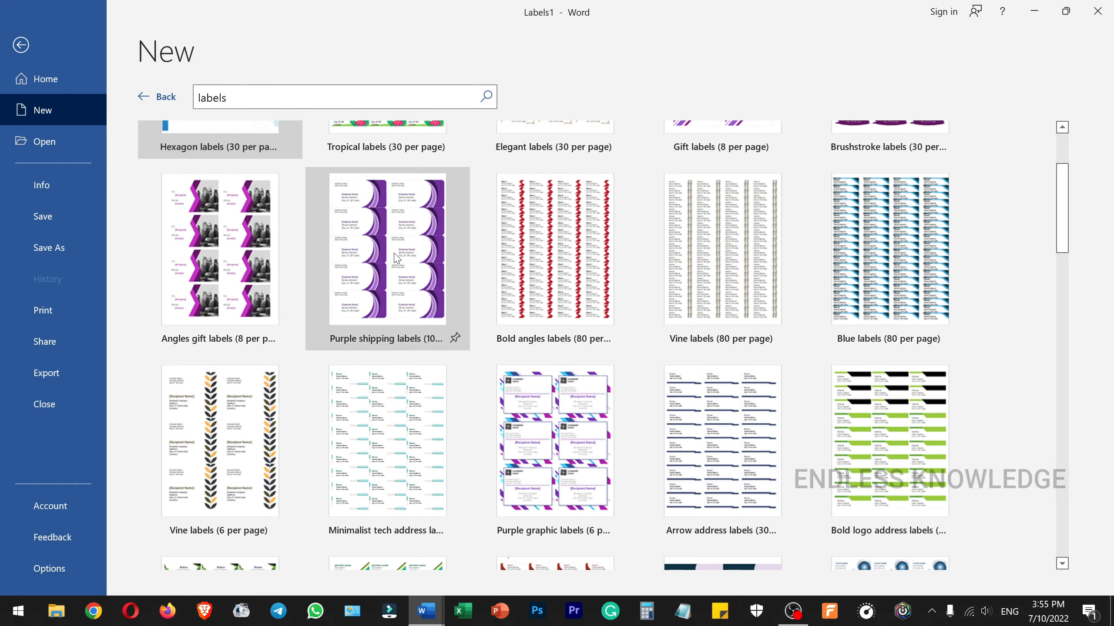
left_click(403, 264)
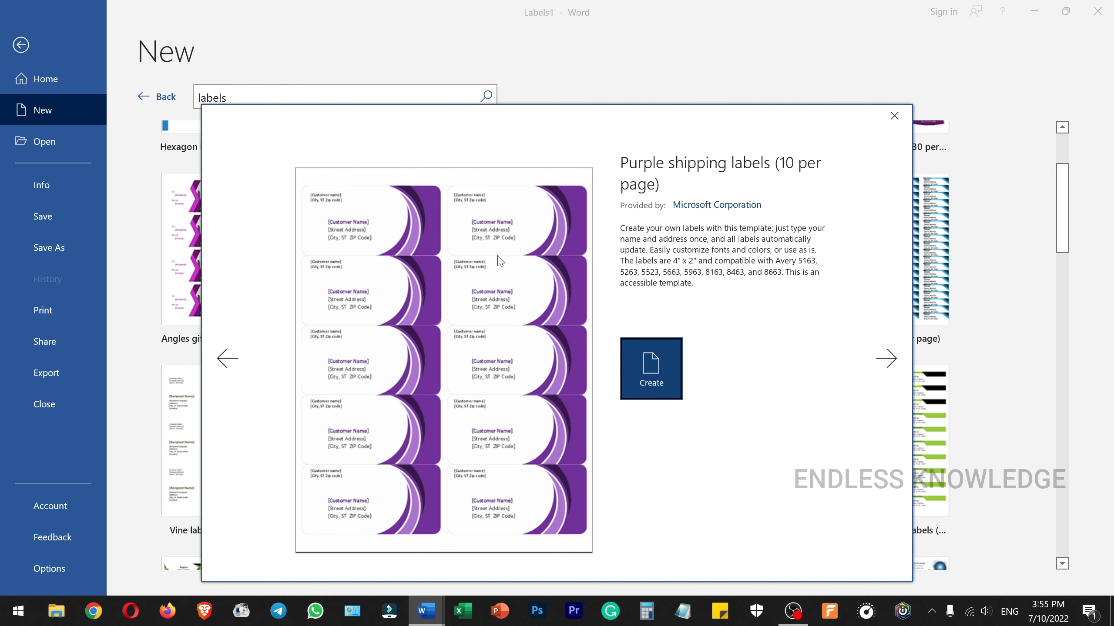
left_click(893, 116)
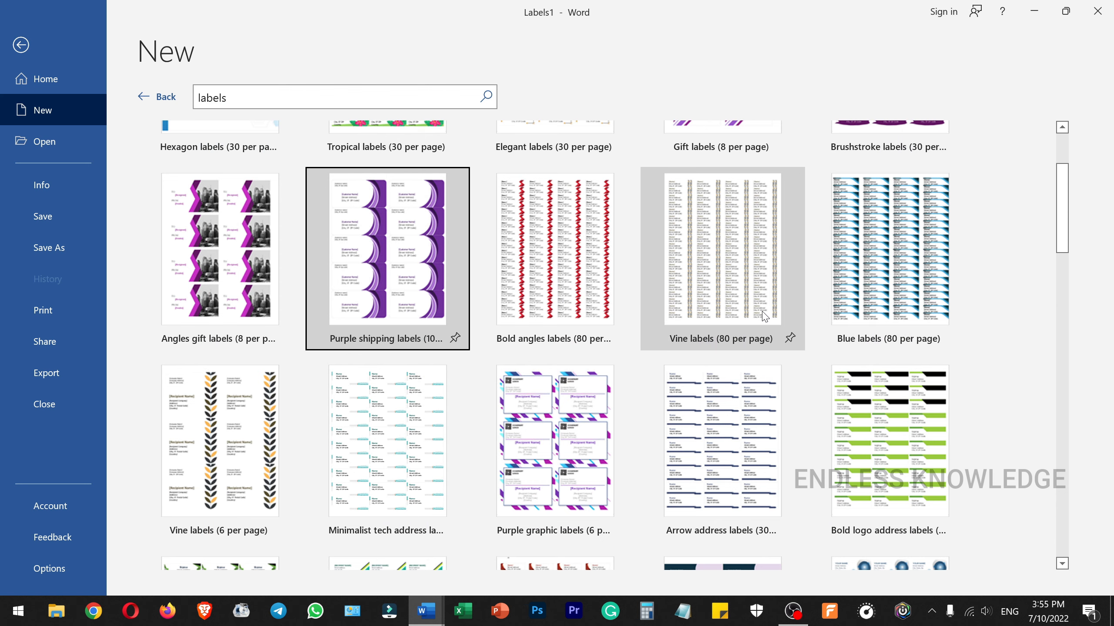
Browse the label templates and create a new document from the Gift labels (8 per page) template.
scroll(706, 307, "up", 2)
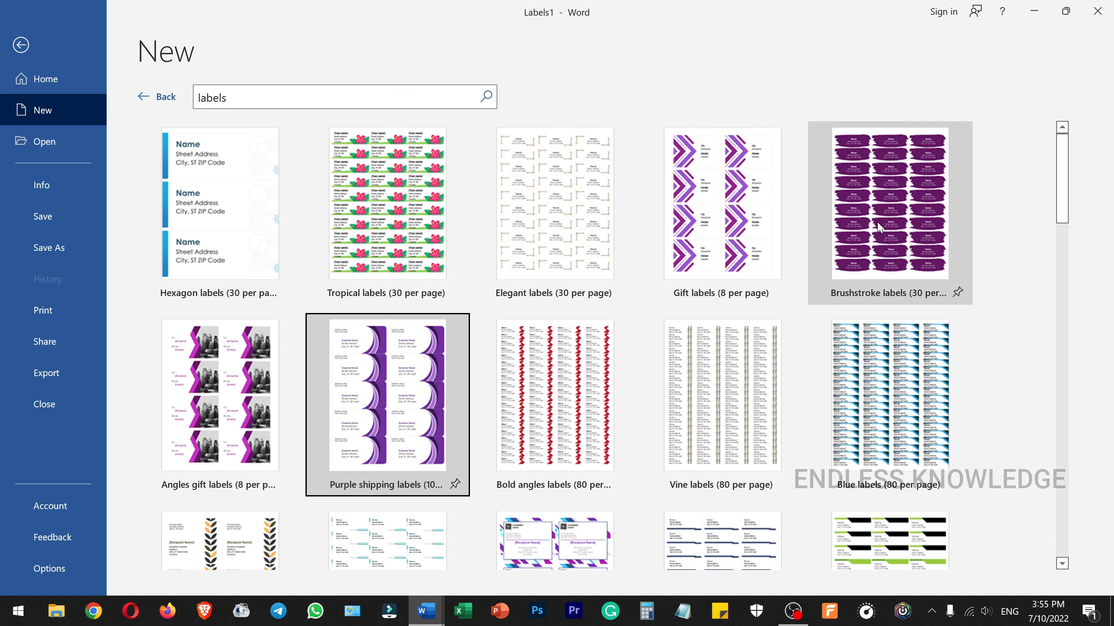
scroll(881, 230, "down", 2)
scroll(719, 185, "up", 4)
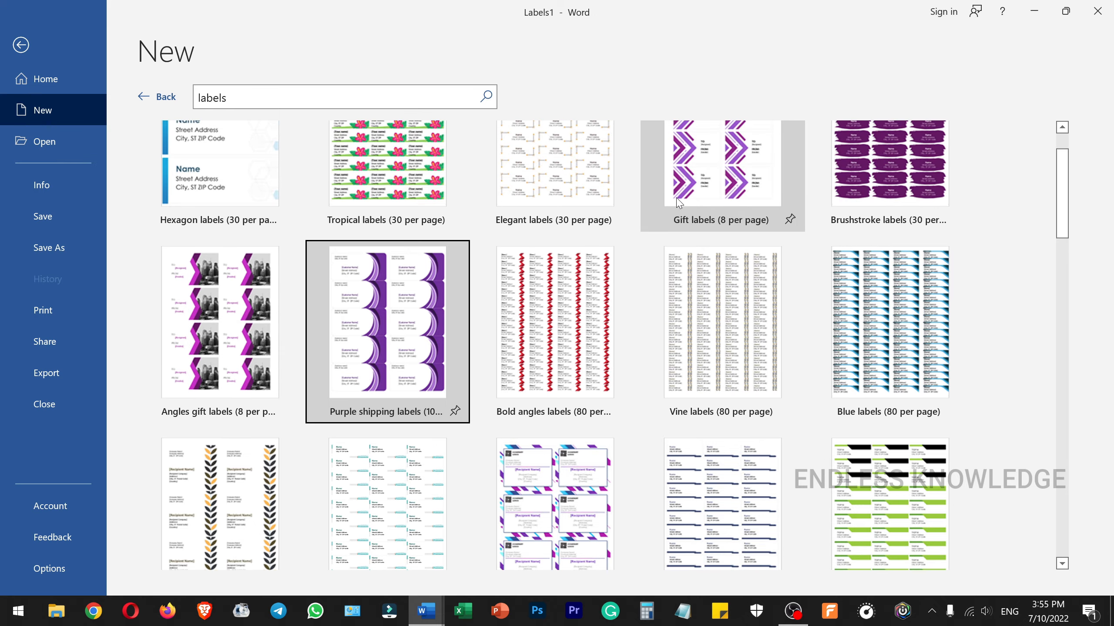
scroll(572, 218, "down", 18)
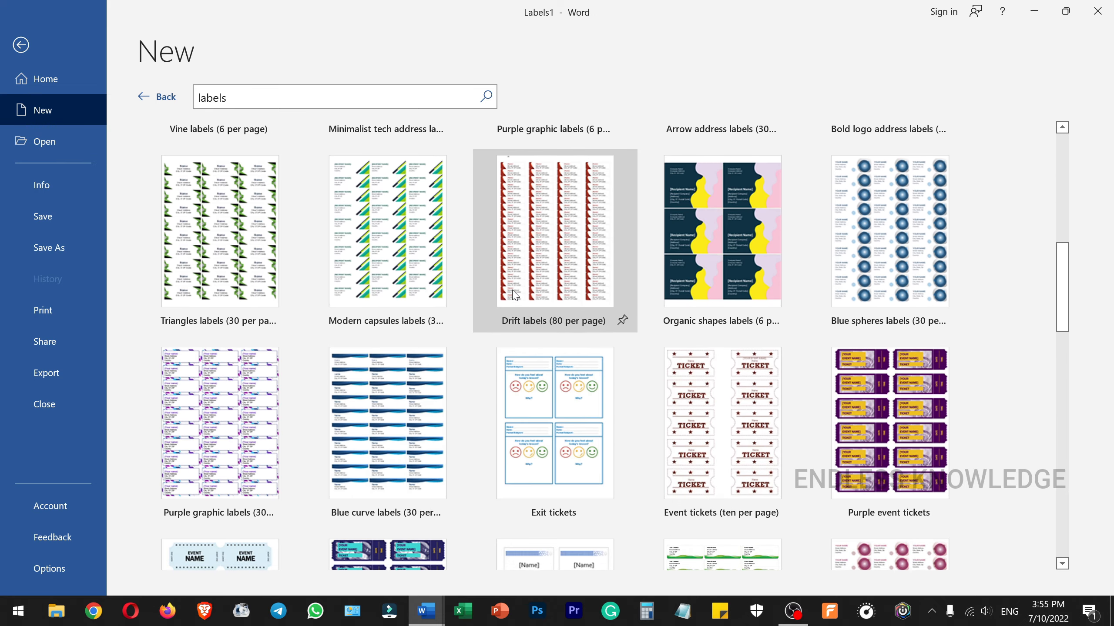
scroll(489, 307, "up", 15)
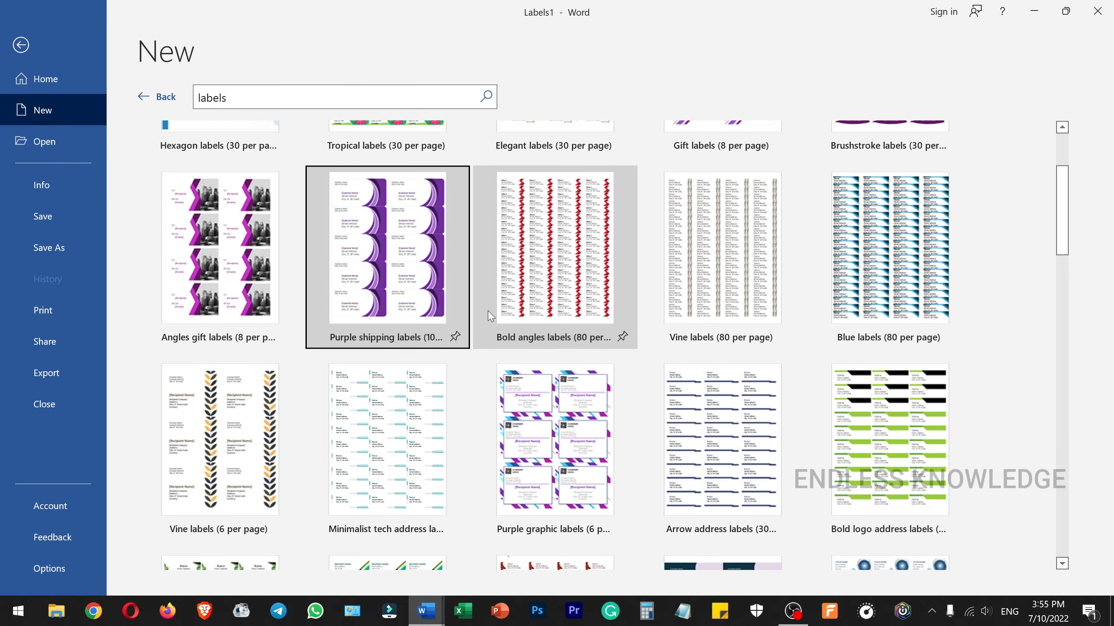
left_click(735, 216)
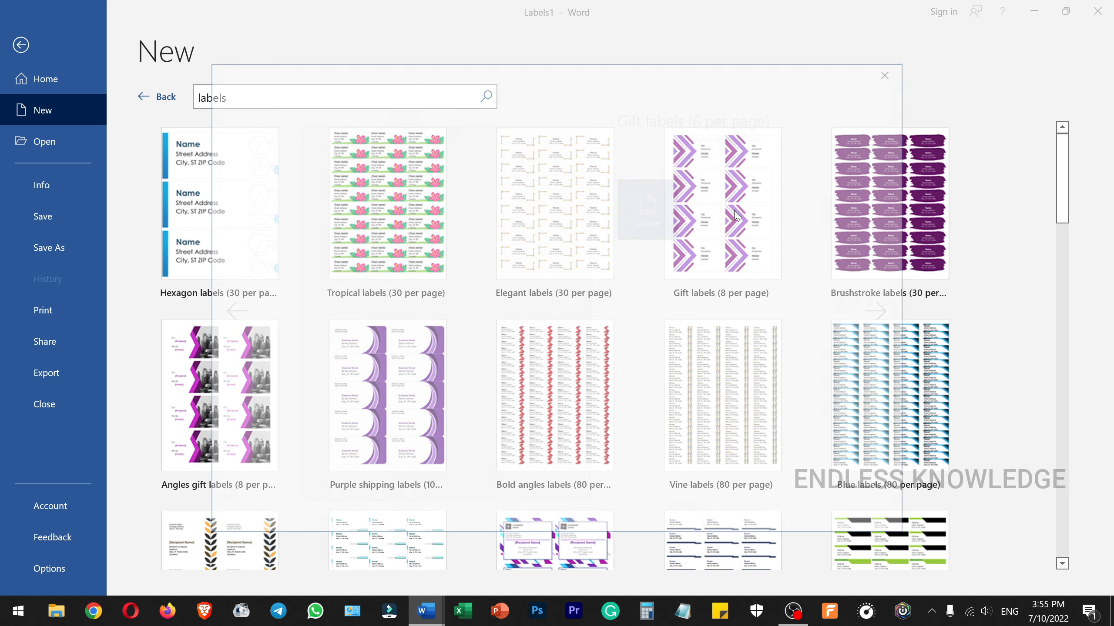
left_click(653, 280)
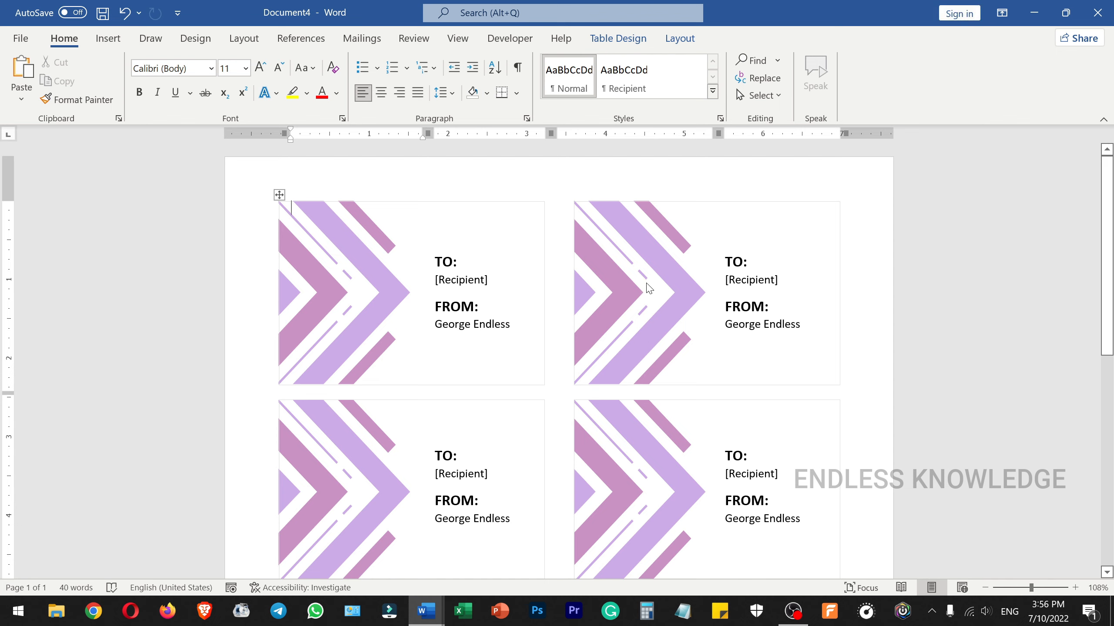
Examine the recipient placeholder and the text cells of the gift labels by selecting them.
left_click(764, 277)
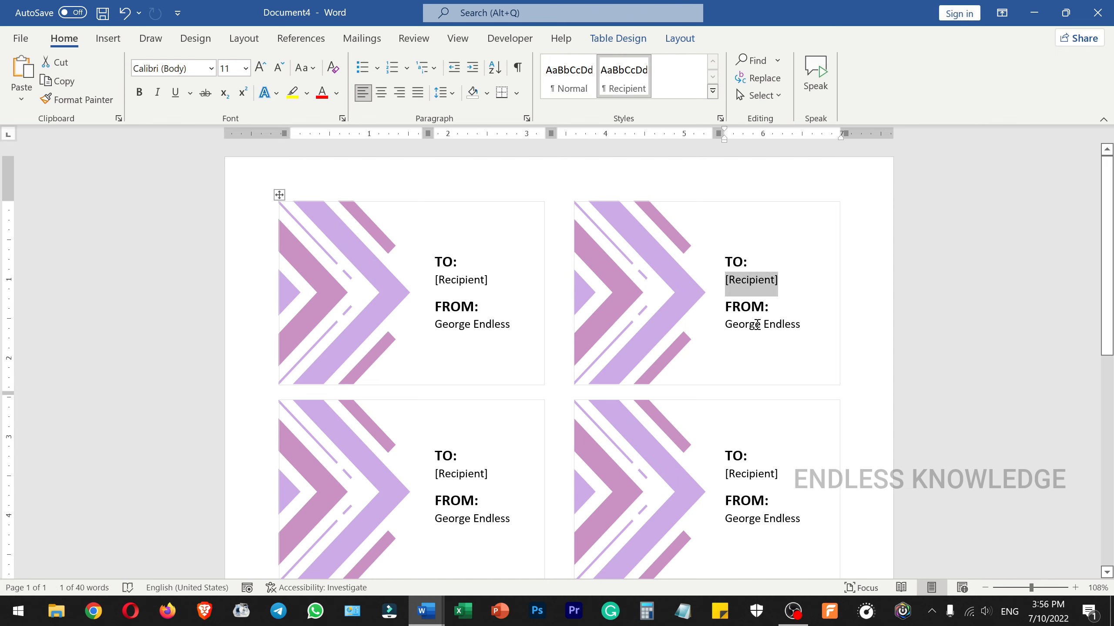
left_click(566, 285)
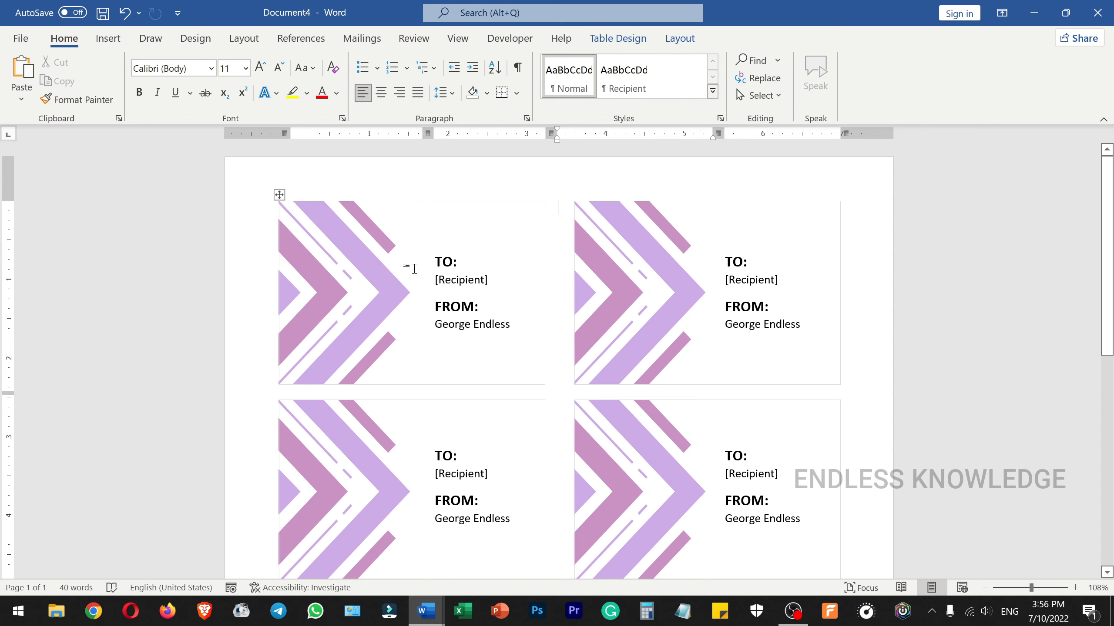
left_click(503, 185)
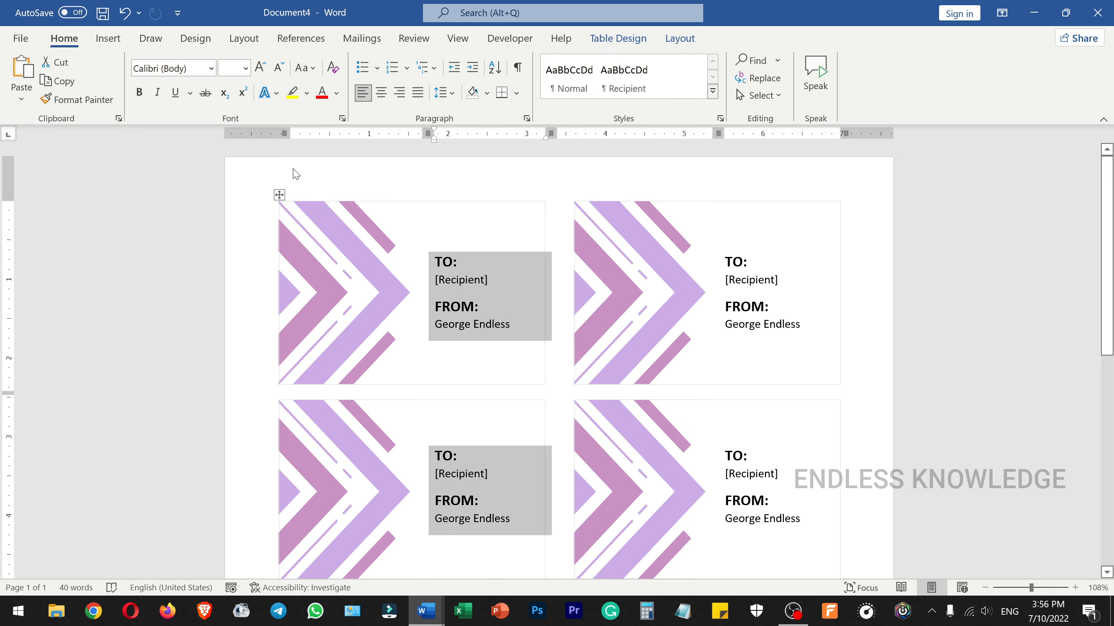
Open the page header for editing and ungroup the purple chevron artwork of the first gift label.
double_click(499, 181)
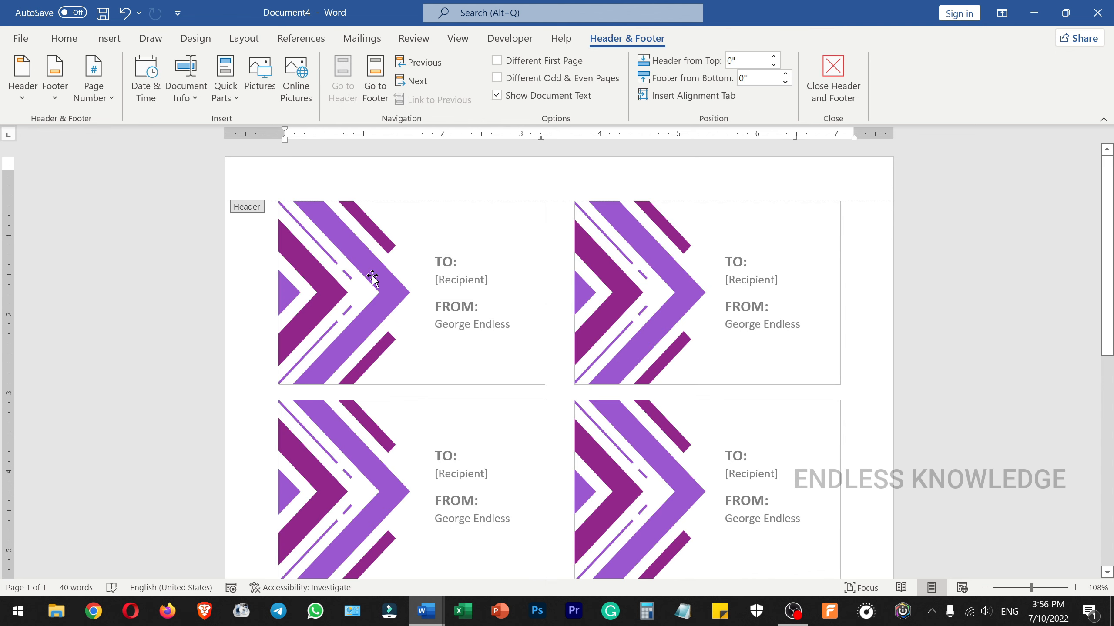
left_click(354, 247)
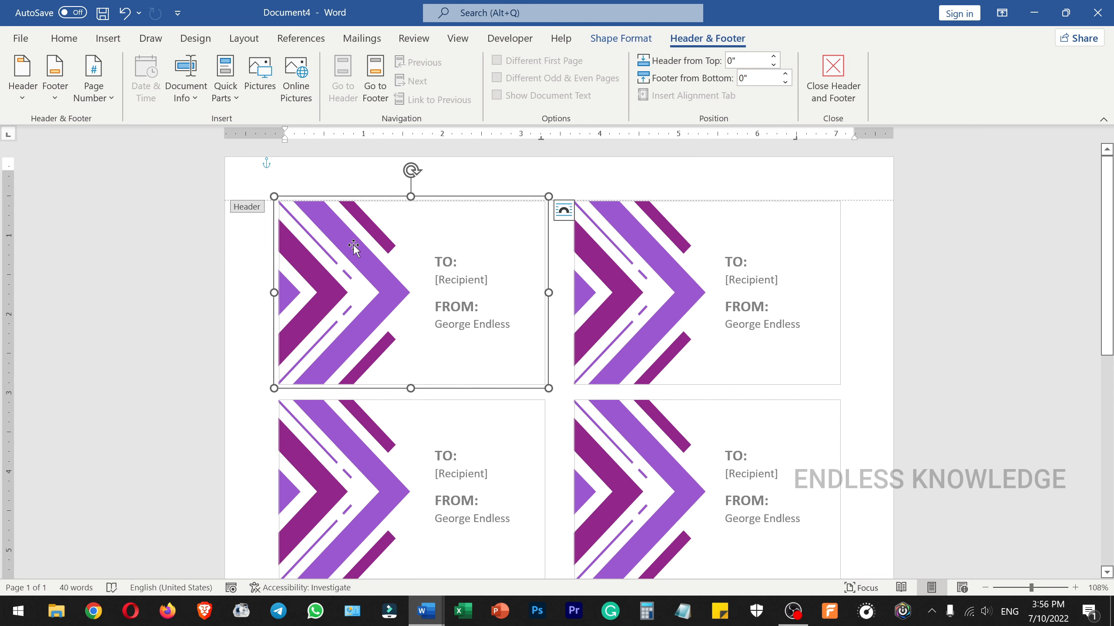
right_click(353, 246)
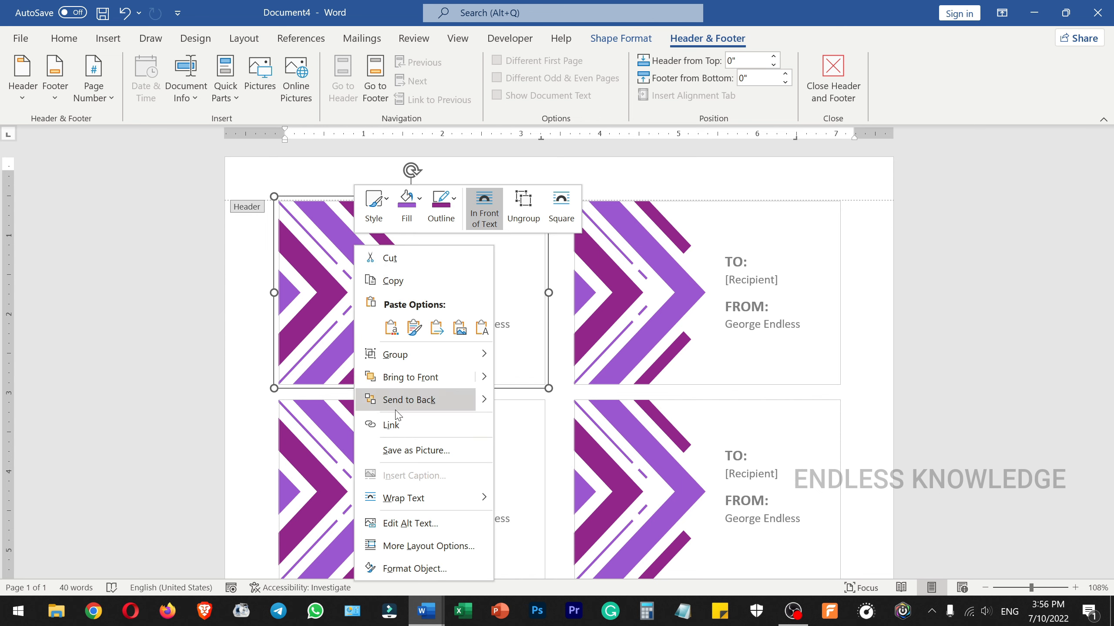
mouse_move(465, 357)
left_click(539, 382)
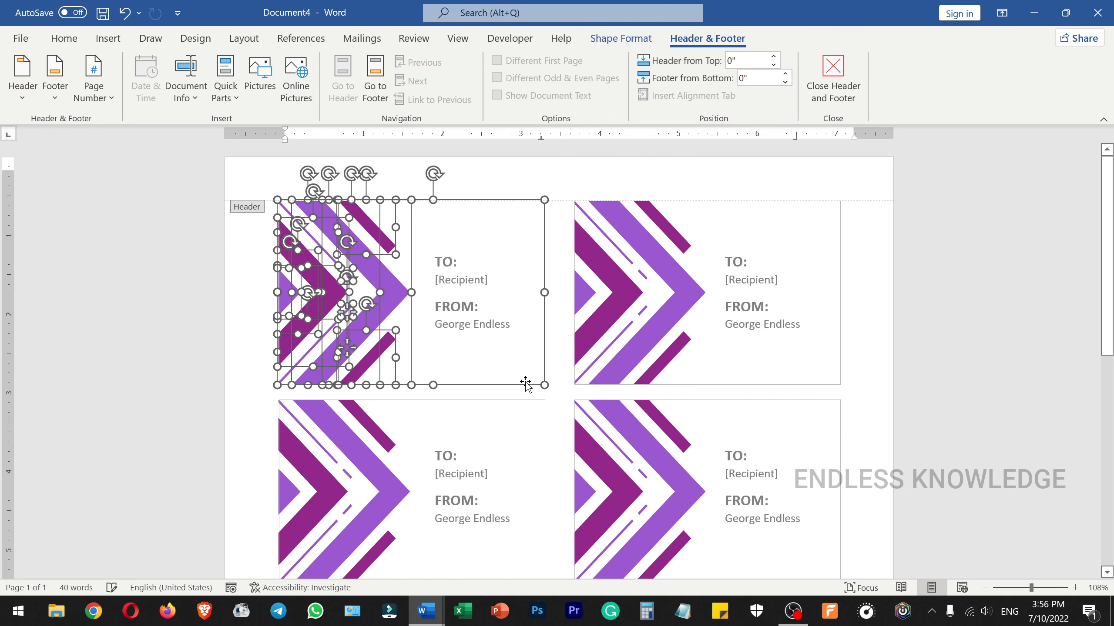